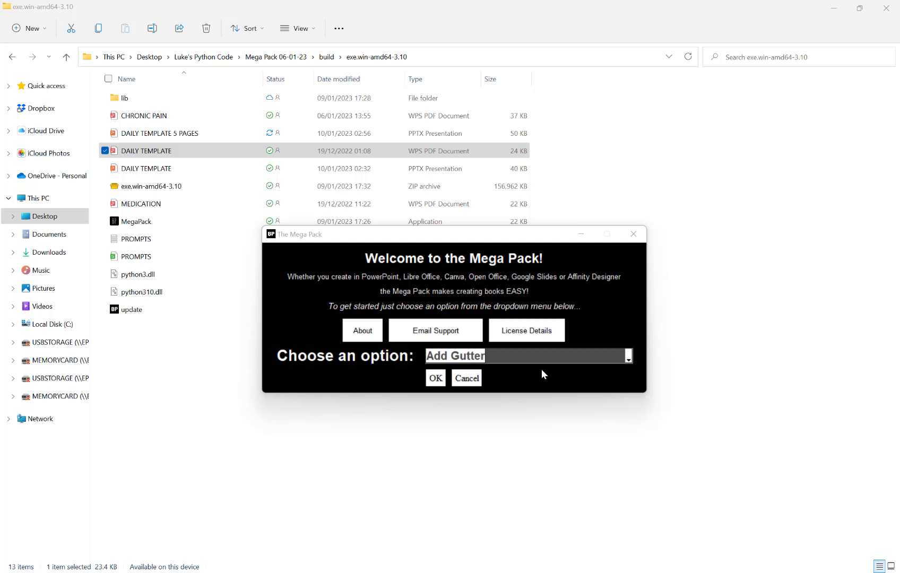
Step: Start the Insert Data option and choose to add the prompts to a new file
{"action": "left_click", "coordinate": [476, 358]}
{"action": "scroll", "coordinate": [506, 420], "scroll_direction": "down", "scroll_amount": 5}
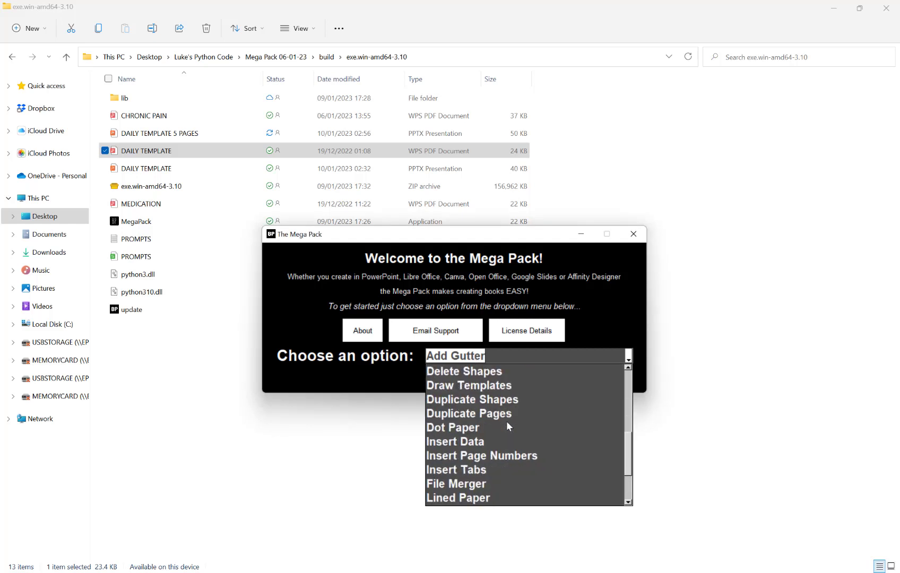
{"action": "left_click", "coordinate": [495, 444]}
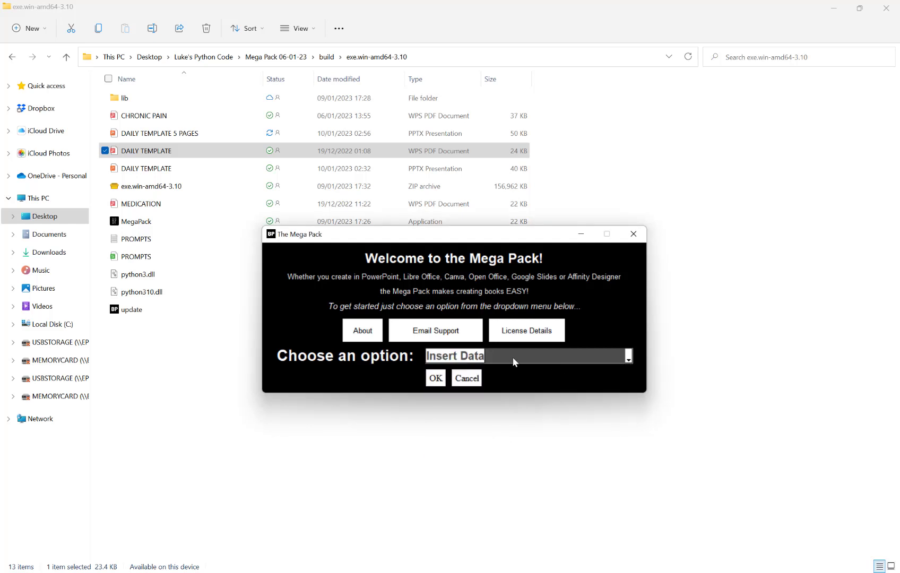
{"action": "left_click", "coordinate": [435, 378]}
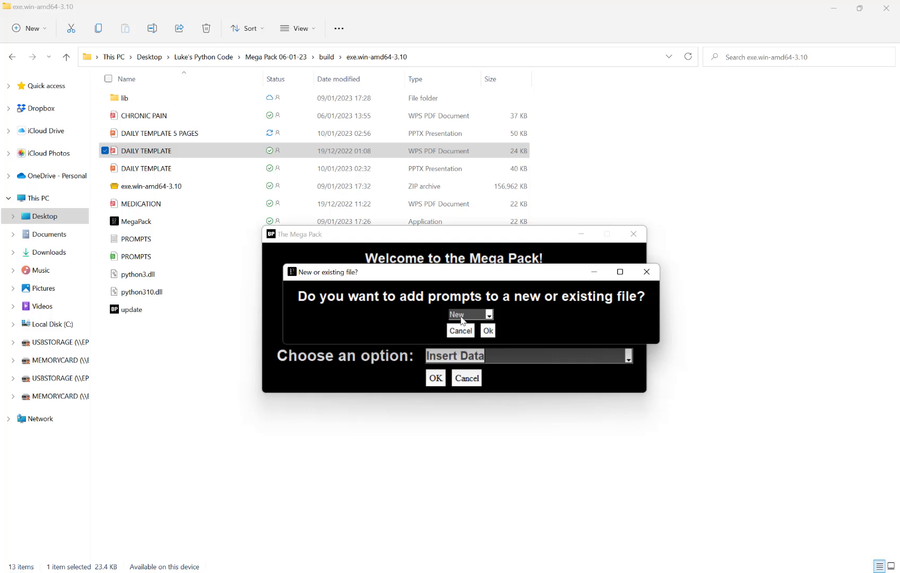
{"action": "left_click", "coordinate": [488, 333]}
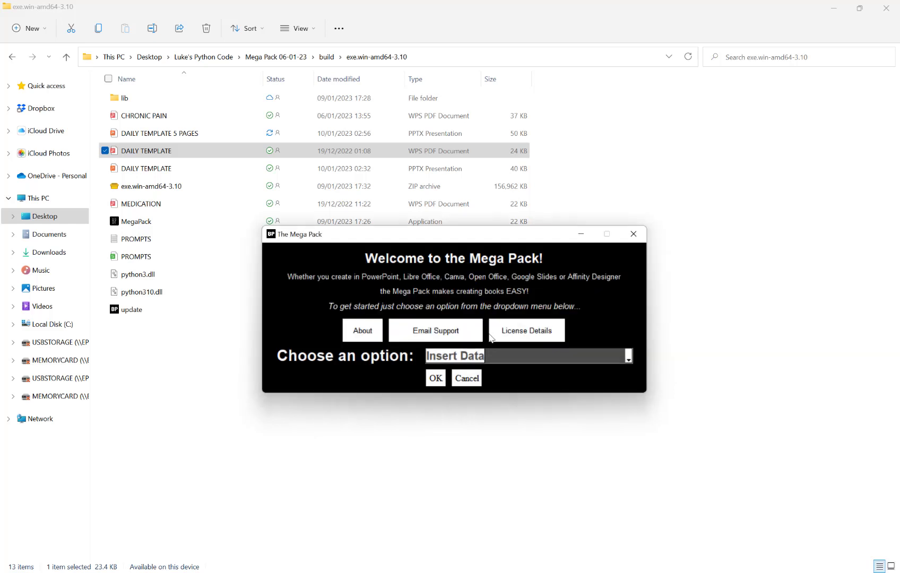
Step: Set the page width to 8.5 inches, the page height to 11 inches and the shape width to 8.5 inches
{"action": "left_click_drag", "start_coordinate": [462, 158], "coordinate": [609, 156]}
{"action": "double_click", "coordinate": [655, 205]}
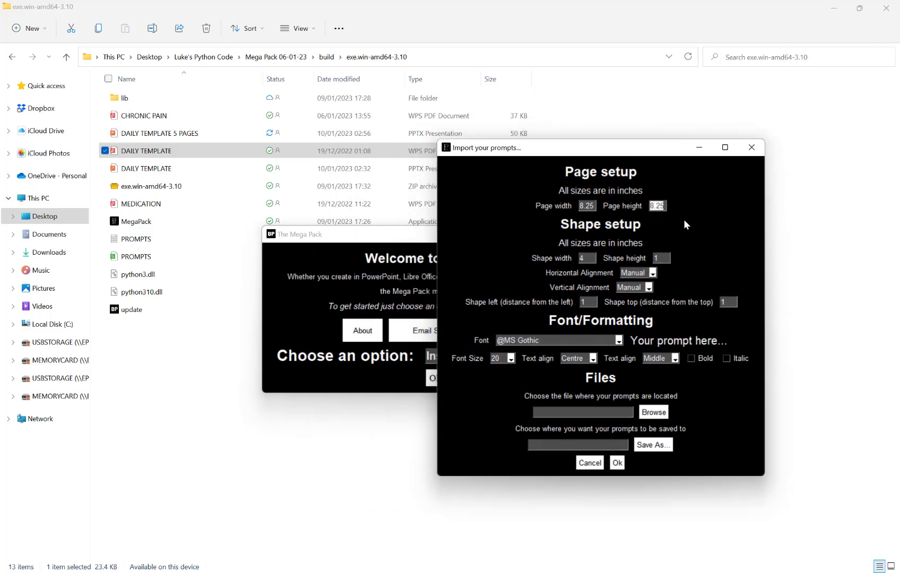
{"action": "type", "text": "11"}
{"action": "left_click", "coordinate": [588, 205]}
{"action": "key", "text": "BackSpace"}
{"action": "key", "text": "BackSpace"}
{"action": "left_click_drag", "start_coordinate": [588, 259], "coordinate": [539, 259]}
{"action": "type", "text": "8.5"}
Step: Try Centre horizontal alignment for the shape, check the vertical alignment choices and return horizontal alignment to Manual
{"action": "left_click", "coordinate": [644, 274]}
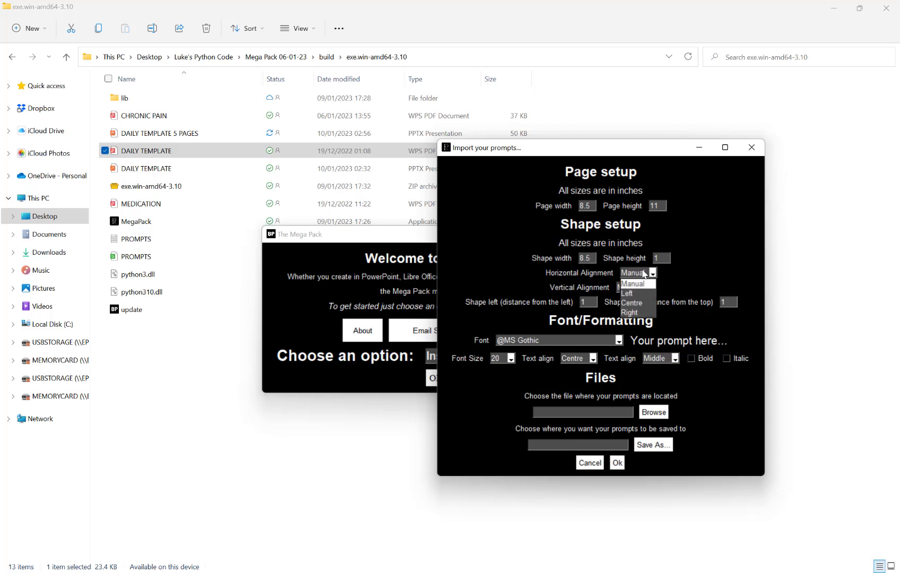
{"action": "left_click", "coordinate": [643, 273]}
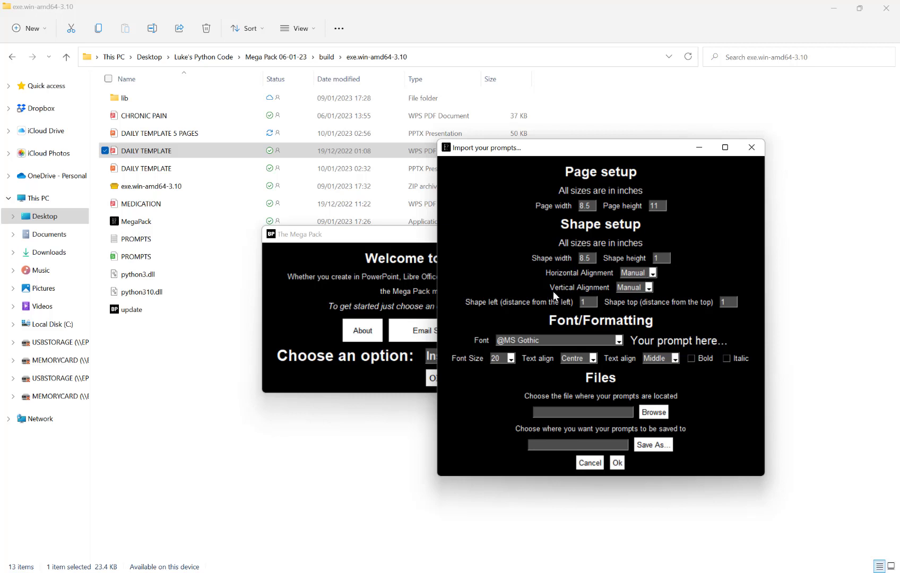
{"action": "left_click", "coordinate": [640, 273]}
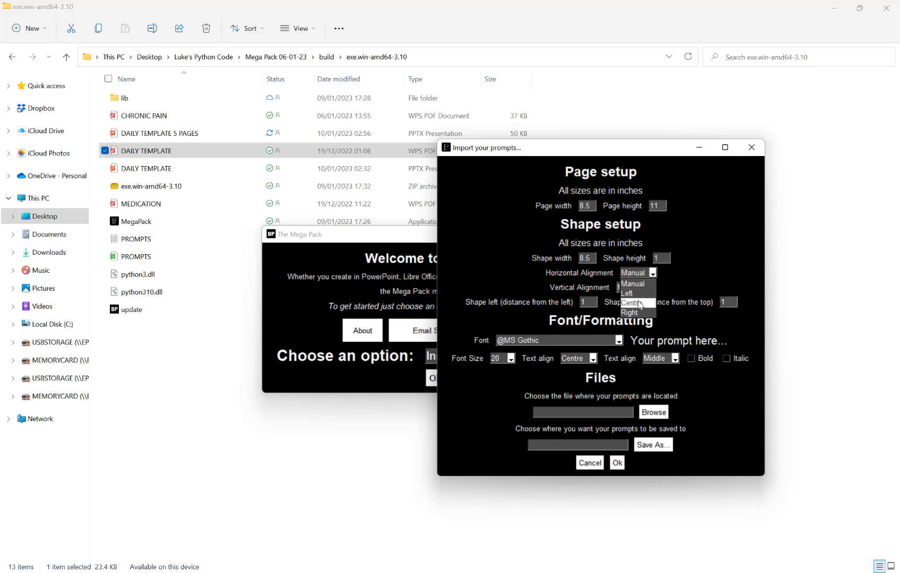
{"action": "left_click", "coordinate": [639, 303]}
{"action": "left_click", "coordinate": [640, 273]}
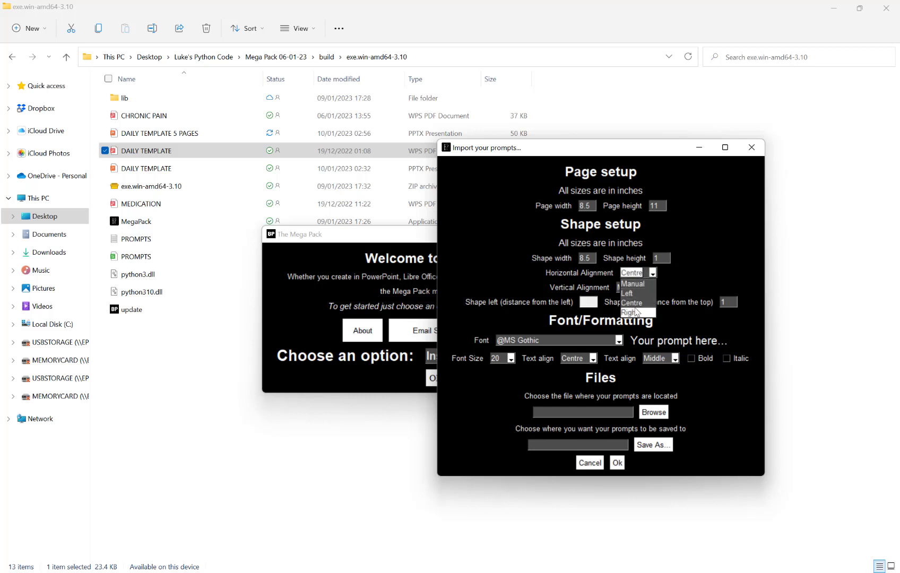
{"action": "left_click", "coordinate": [652, 287]}
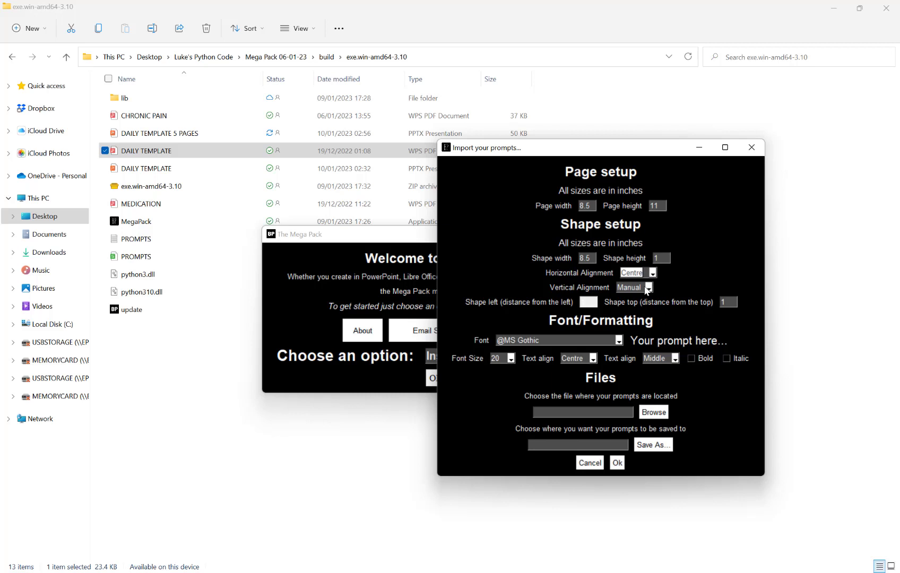
{"action": "left_click", "coordinate": [648, 287]}
{"action": "left_click", "coordinate": [636, 300]}
{"action": "left_click", "coordinate": [648, 273]}
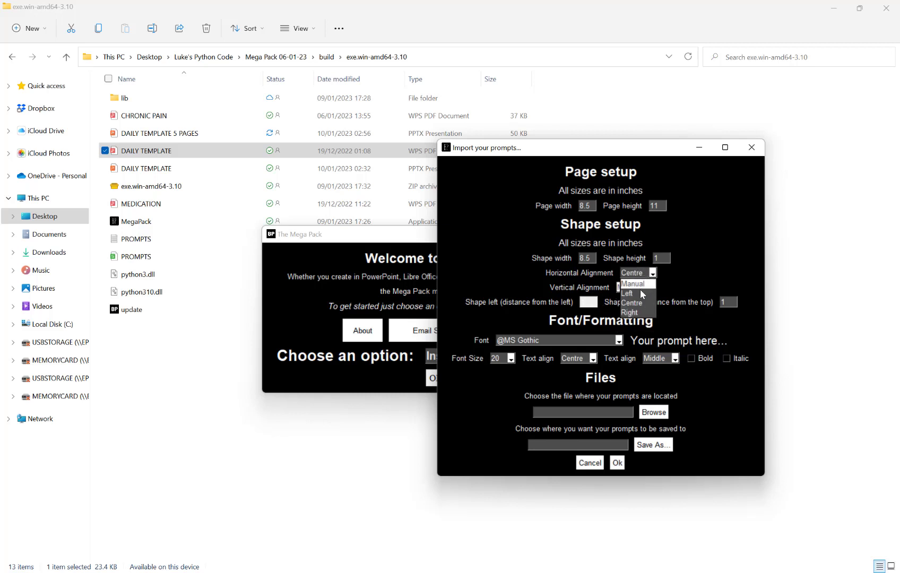
{"action": "left_click", "coordinate": [639, 283]}
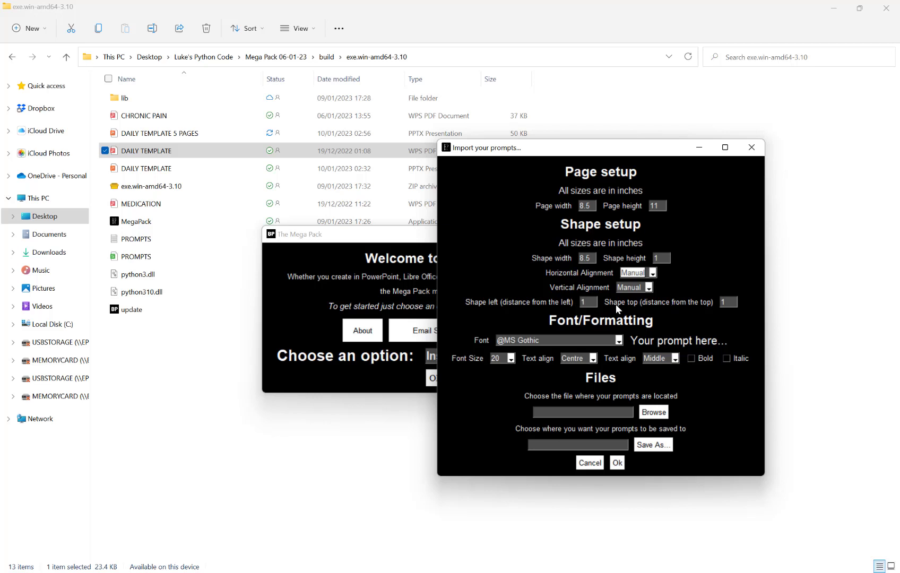
Step: Set the shape's horizontal alignment to Centre and its vertical alignment to Top
{"action": "left_click", "coordinate": [639, 277]}
{"action": "left_click", "coordinate": [643, 304]}
{"action": "left_click", "coordinate": [641, 290]}
{"action": "left_click", "coordinate": [636, 309]}
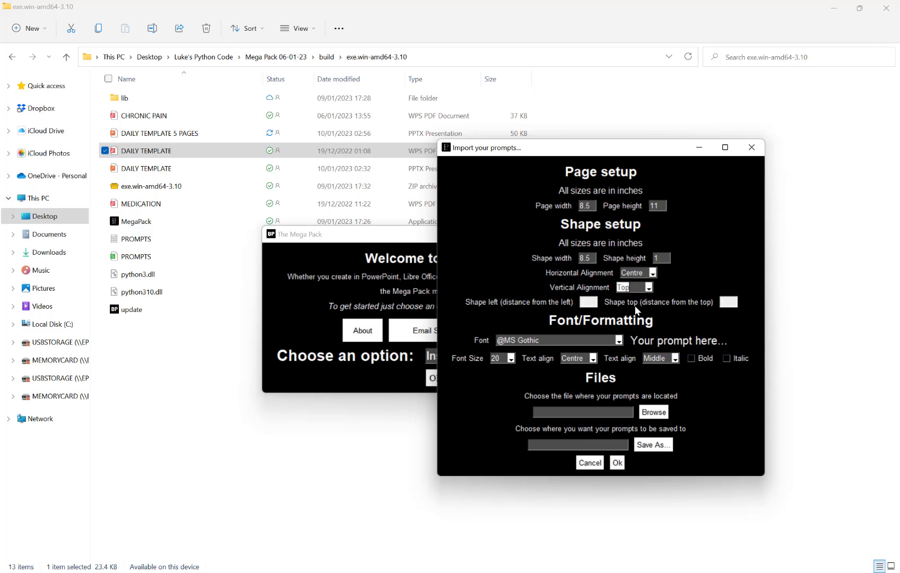
Step: Set the prompt font to Jokerman, with Centre horizontal and Middle vertical text alignment
{"action": "left_click", "coordinate": [618, 340]}
{"action": "left_click_drag", "start_coordinate": [618, 361], "coordinate": [616, 432]}
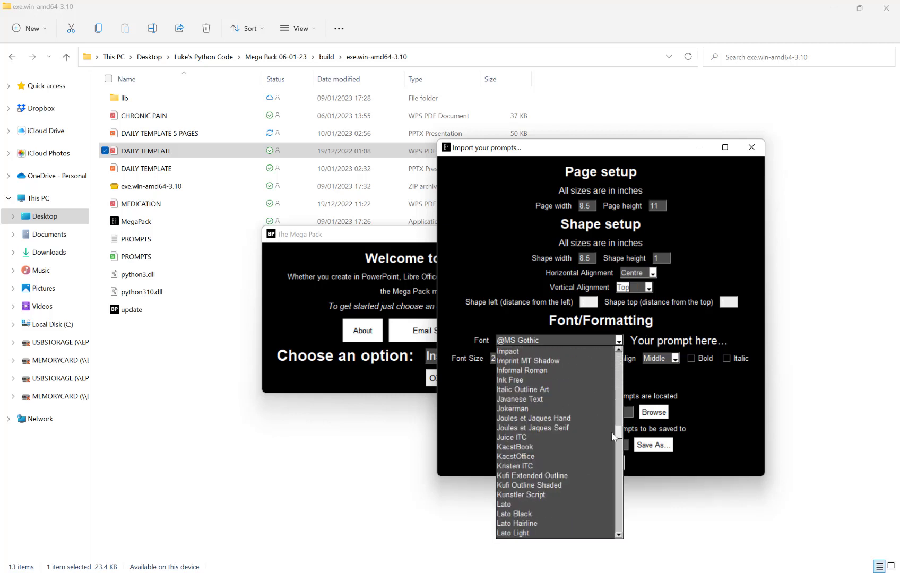
{"action": "left_click", "coordinate": [541, 409]}
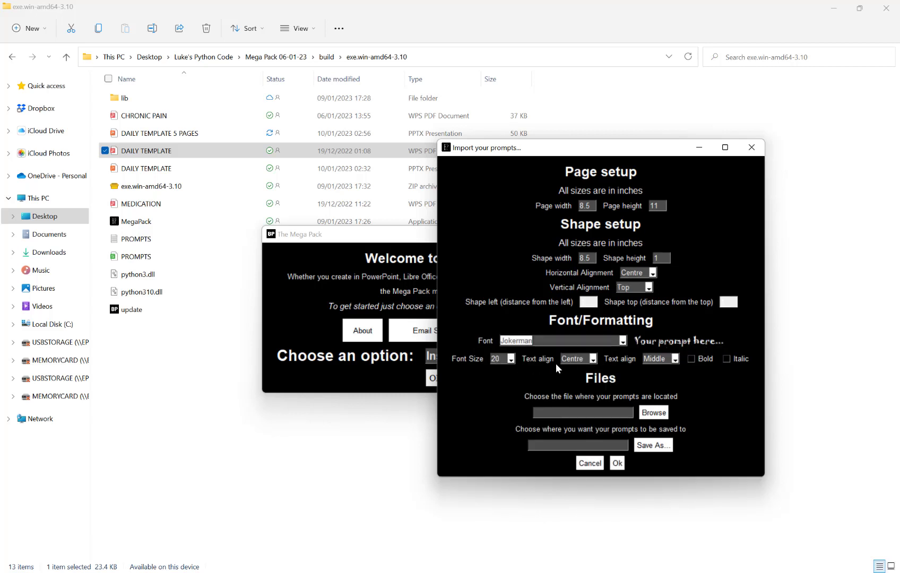
{"action": "left_click", "coordinate": [586, 359]}
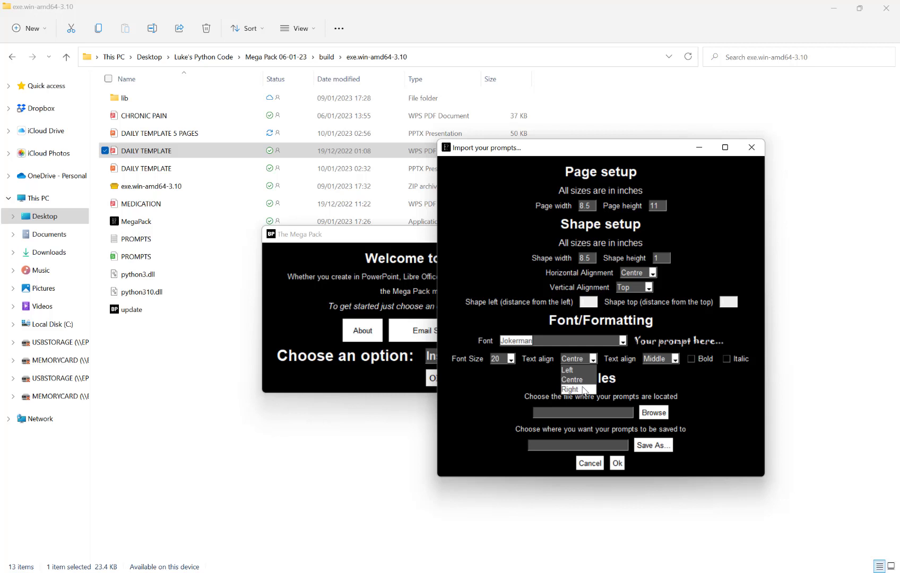
{"action": "left_click", "coordinate": [667, 358]}
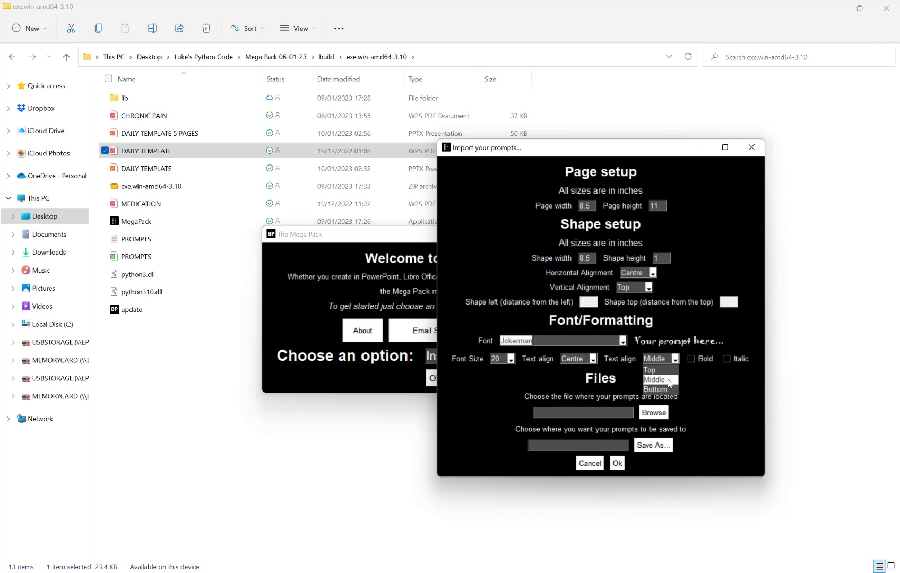
{"action": "left_click", "coordinate": [657, 379]}
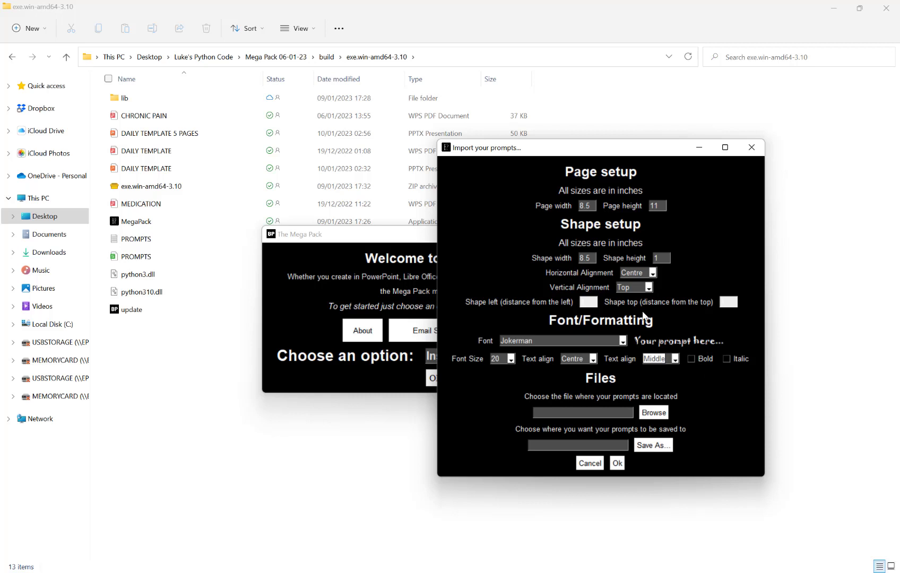
Step: Open the PROMPTS text document in Notepad, look through its whole list of prompts and close it
{"action": "left_click", "coordinate": [142, 242]}
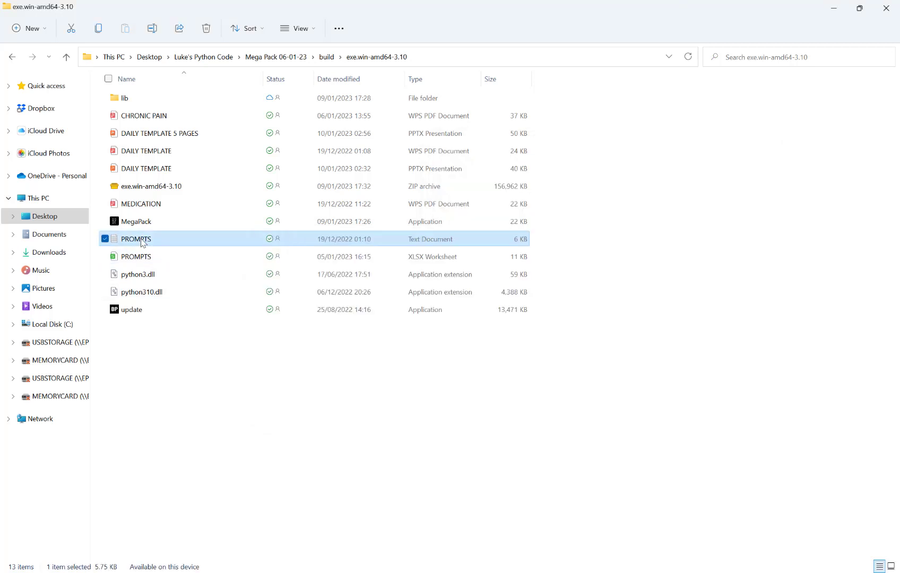
{"action": "double_click", "coordinate": [142, 241]}
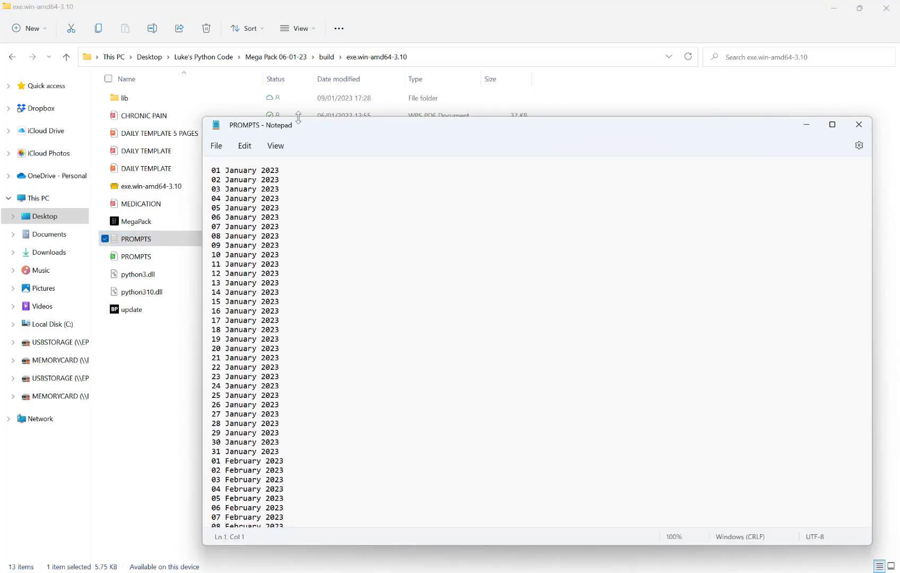
{"action": "left_click_drag", "start_coordinate": [289, 127], "coordinate": [209, 89]}
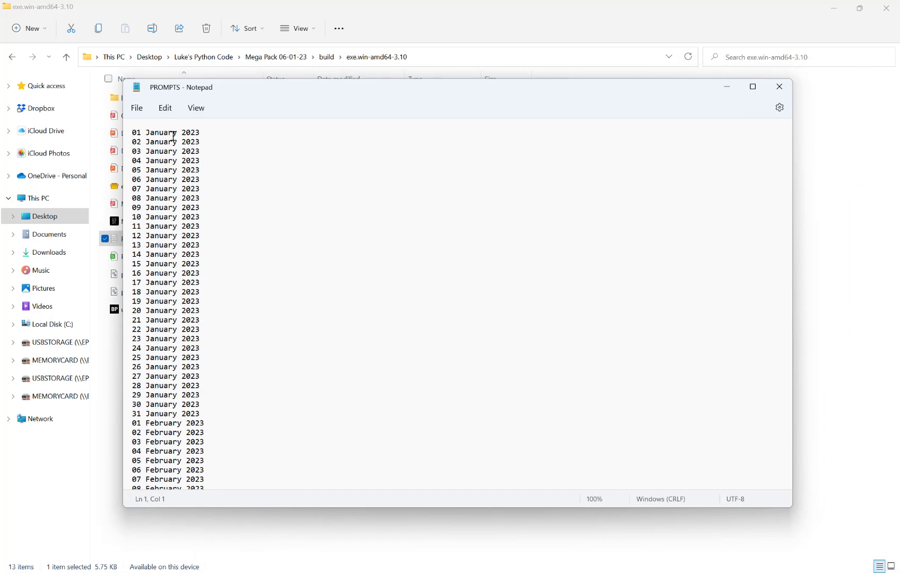
{"action": "scroll", "coordinate": [173, 136], "scroll_direction": "down", "scroll_amount": 20}
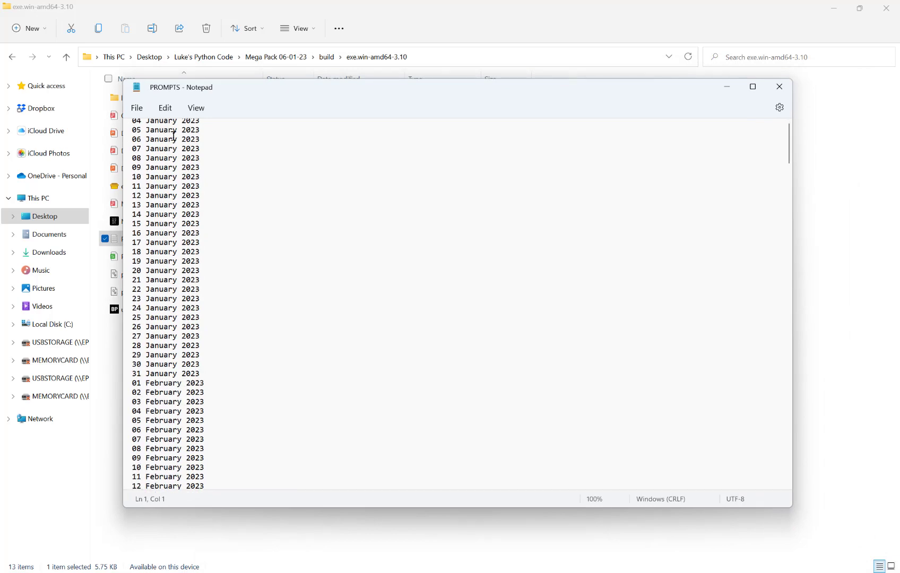
{"action": "scroll", "coordinate": [176, 133], "scroll_direction": "up", "scroll_amount": 8}
{"action": "scroll", "coordinate": [177, 133], "scroll_direction": "up", "scroll_amount": 20}
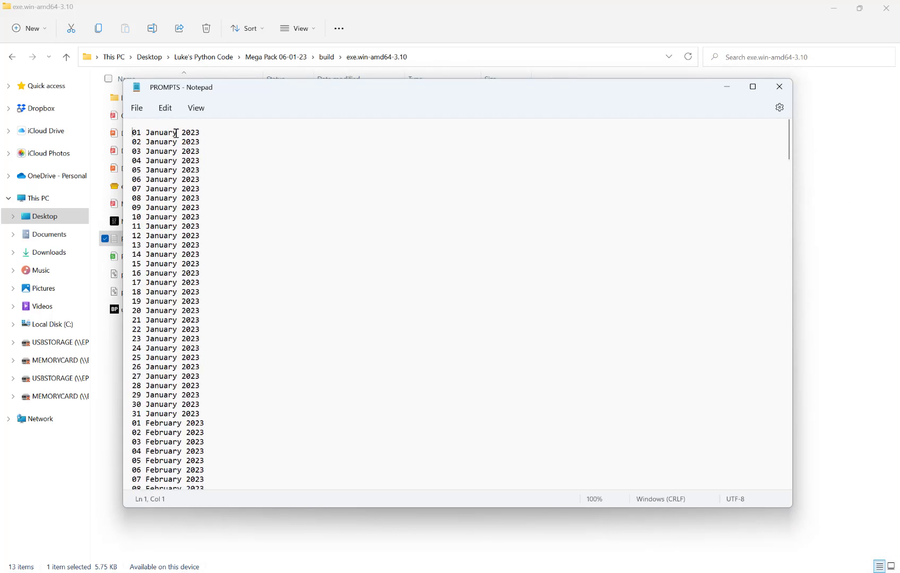
{"action": "scroll", "coordinate": [177, 131], "scroll_direction": "down", "scroll_amount": 20}
{"action": "scroll", "coordinate": [177, 132], "scroll_direction": "down", "scroll_amount": 20}
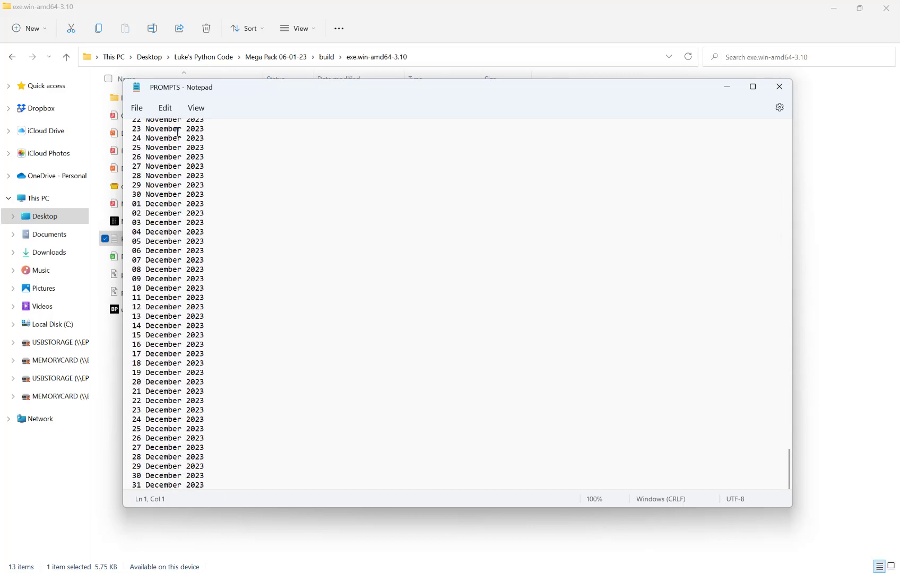
{"action": "scroll", "coordinate": [178, 132], "scroll_direction": "up", "scroll_amount": 20}
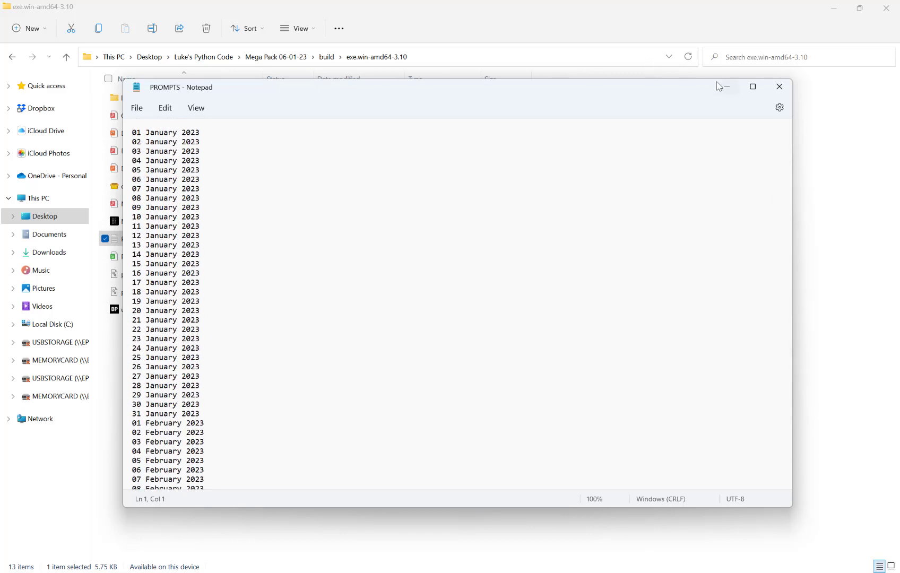
{"action": "left_click", "coordinate": [779, 86]}
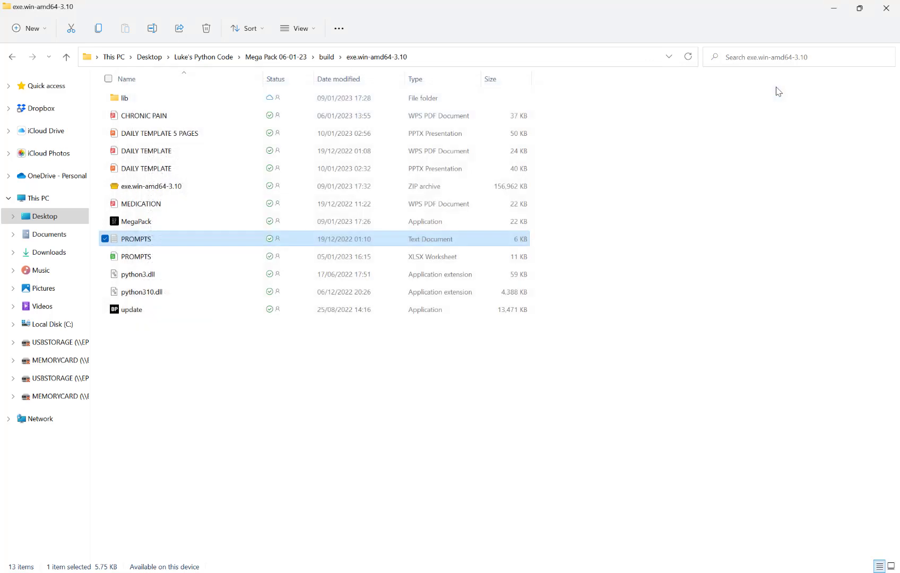
Step: Open the PROMPTS worksheet in WPS Office, examine its Id and Prompt columns and close it
{"action": "left_click", "coordinate": [202, 256]}
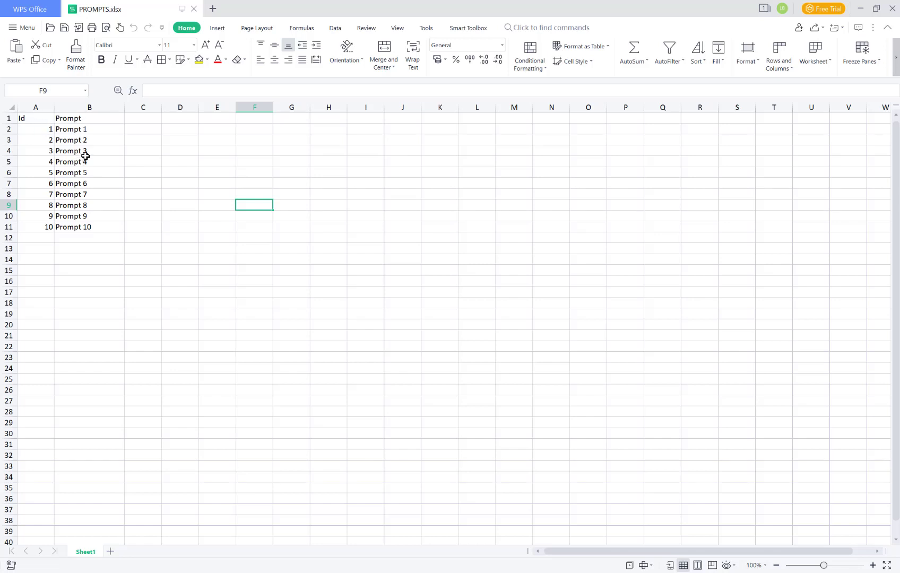
{"action": "left_click", "coordinate": [49, 230]}
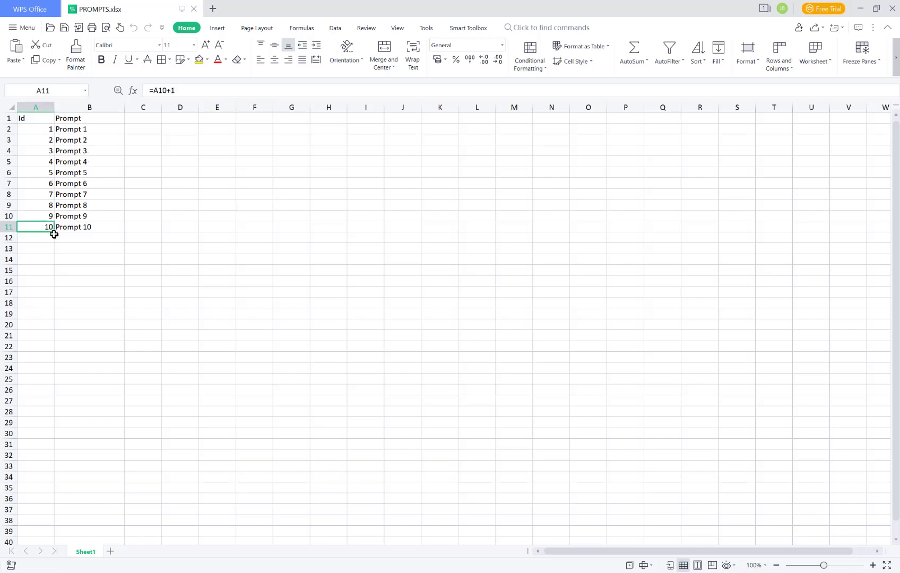
{"action": "mouse_move", "coordinate": [52, 232]}
{"action": "left_mouse_down"}
{"action": "mouse_move", "coordinate": [55, 290]}
{"action": "mouse_move", "coordinate": [49, 231]}
{"action": "left_mouse_up"}
{"action": "left_click", "coordinate": [46, 245]}
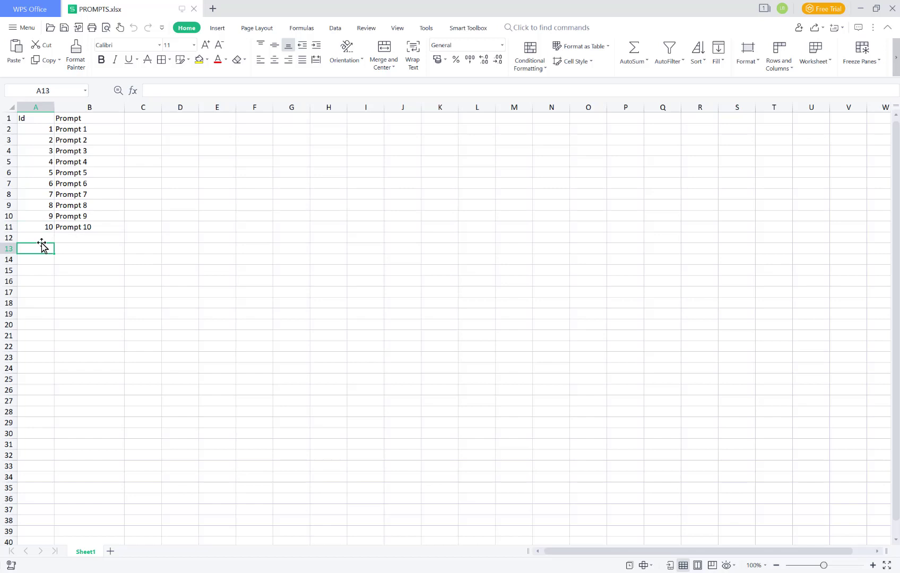
{"action": "left_click", "coordinate": [895, 9]}
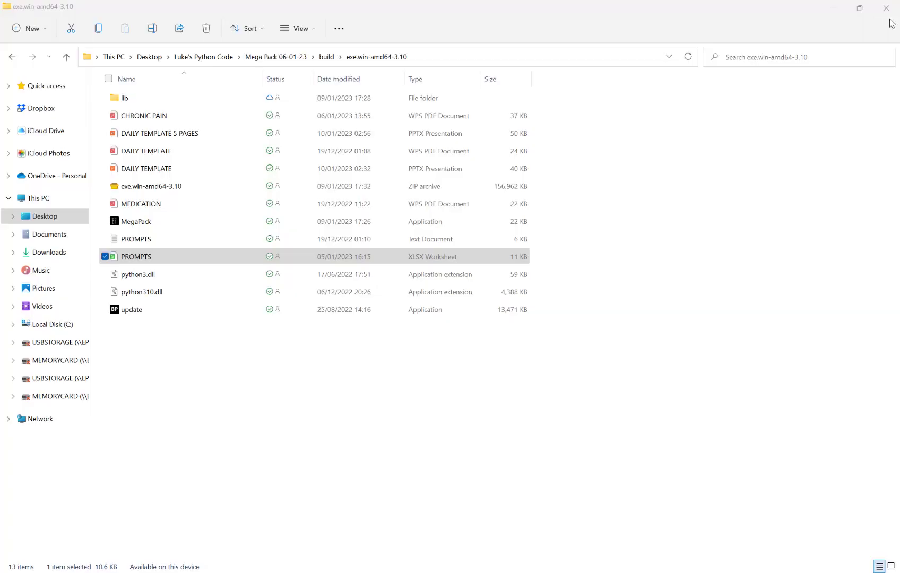
Step: Return to the Mega Pack prompt import settings and load the PROMPTS text file as the prompts source
{"action": "left_click", "coordinate": [708, 552]}
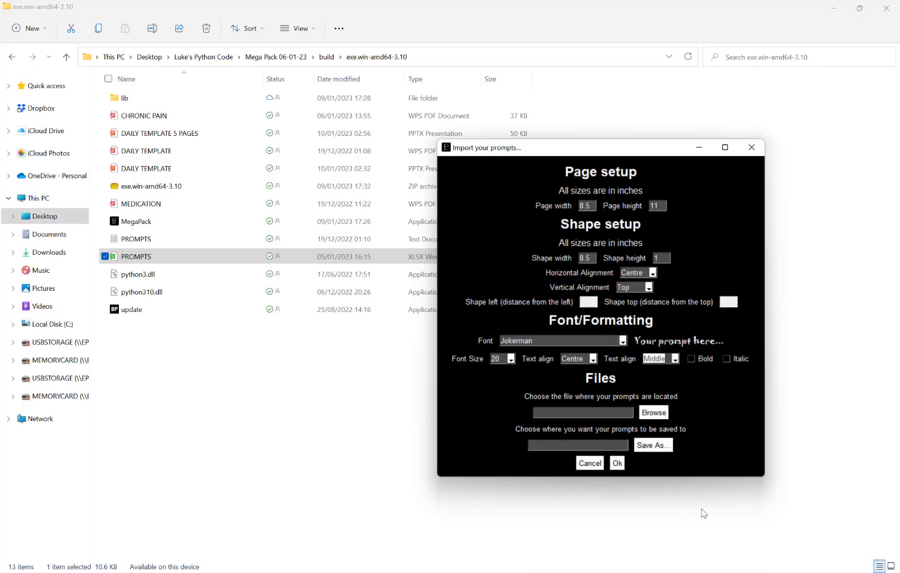
{"action": "left_click", "coordinate": [658, 412]}
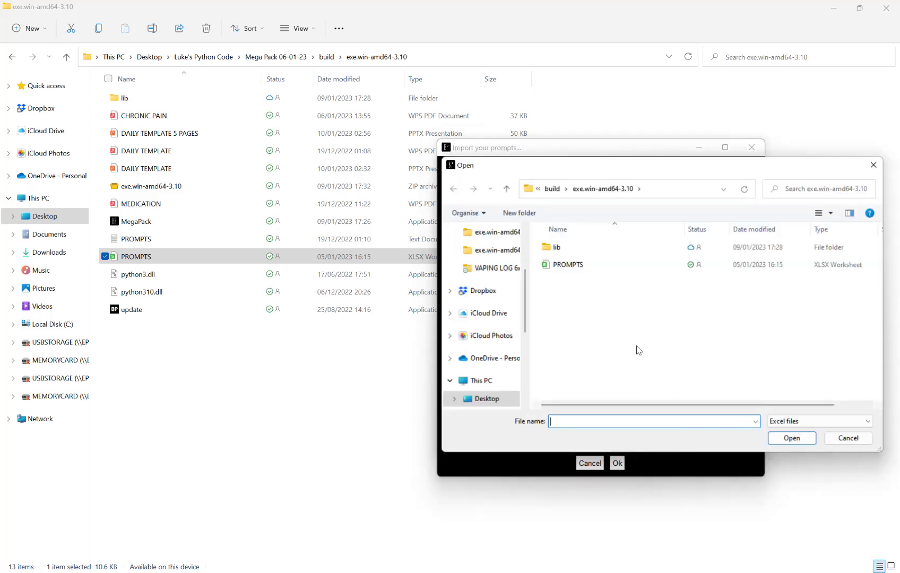
{"action": "left_click", "coordinate": [793, 422]}
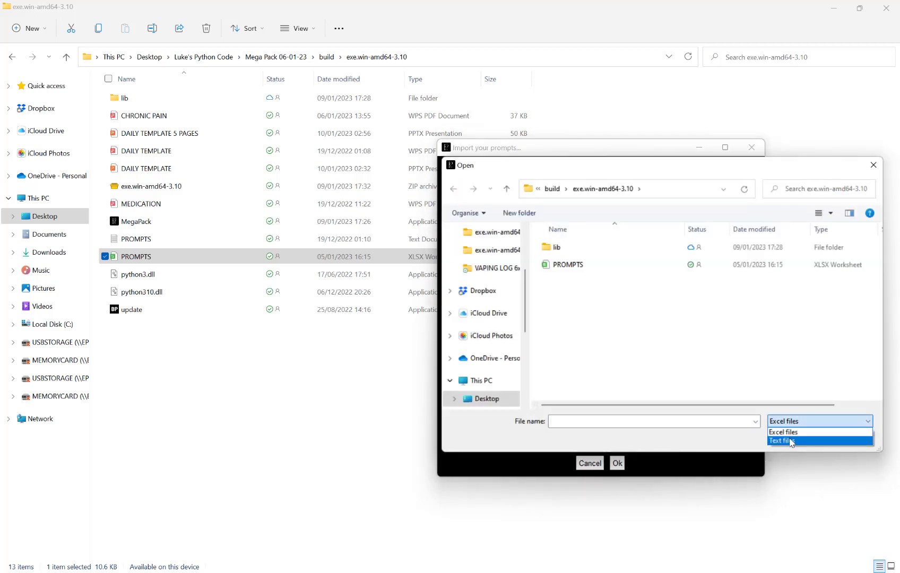
{"action": "left_click", "coordinate": [791, 441]}
{"action": "left_click", "coordinate": [568, 264]}
{"action": "left_click", "coordinate": [791, 436]}
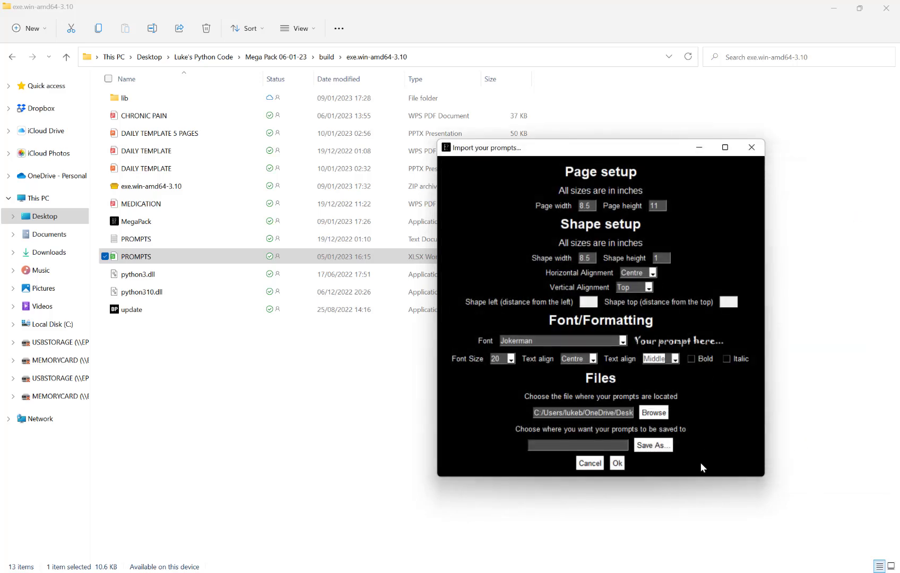
Step: Set the output as a PowerPoint file named DATES, then run the prompt import and dismiss the completion message
{"action": "left_click", "coordinate": [661, 446]}
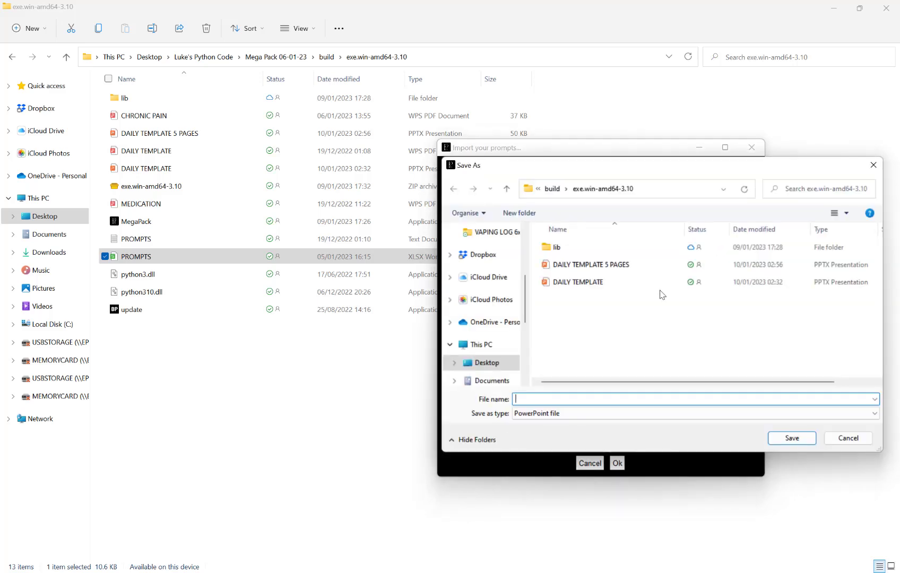
{"action": "left_click", "coordinate": [562, 417]}
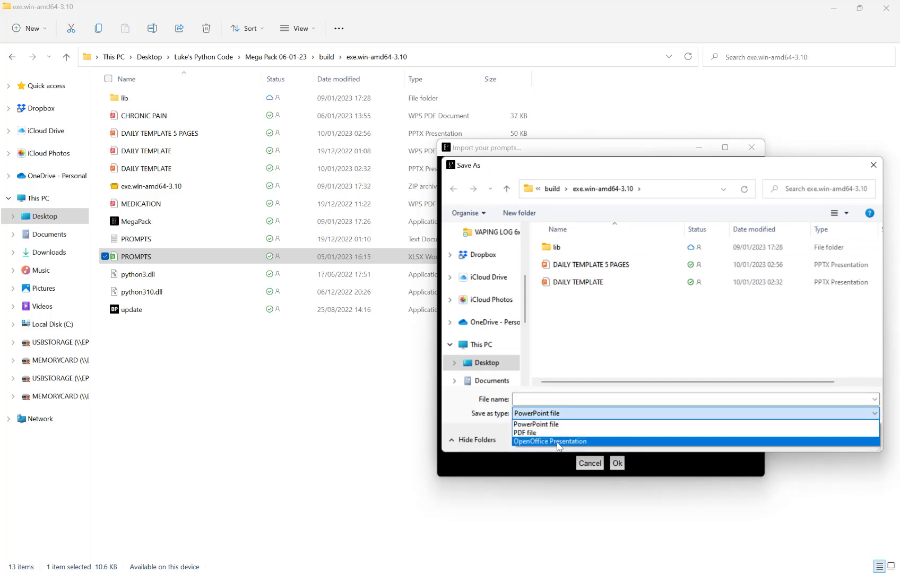
{"action": "left_click", "coordinate": [552, 424]}
{"action": "left_click", "coordinate": [551, 400]}
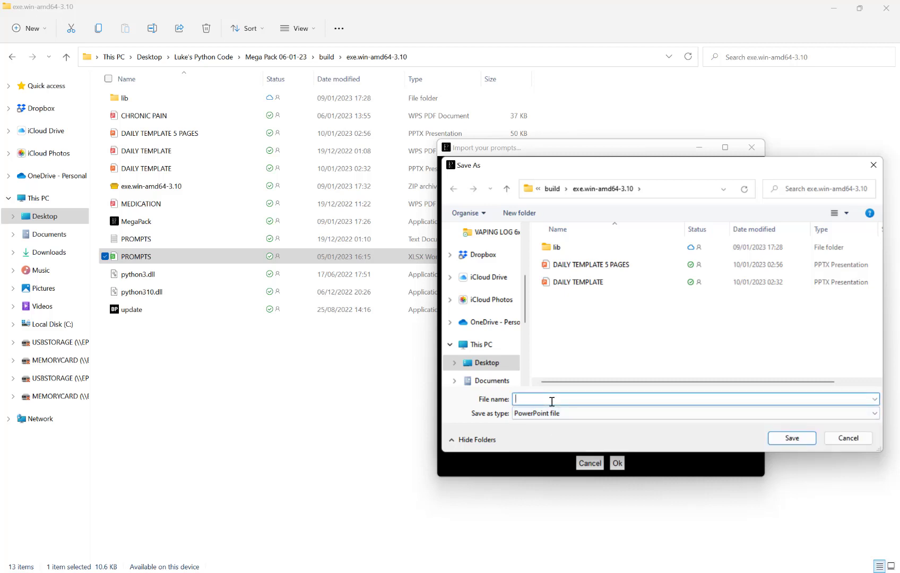
{"action": "type", "text": "DATES"}
{"action": "left_click", "coordinate": [792, 438]}
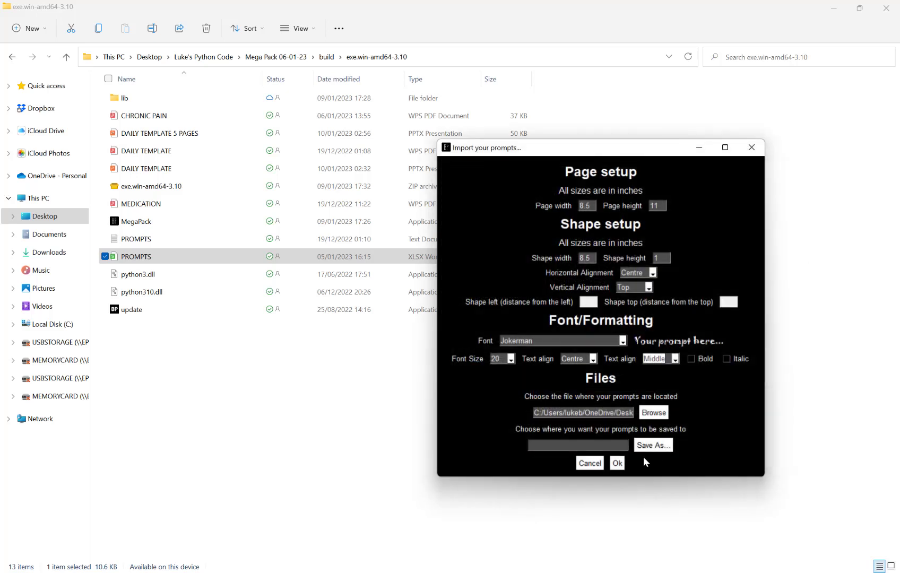
{"action": "left_click", "coordinate": [618, 463]}
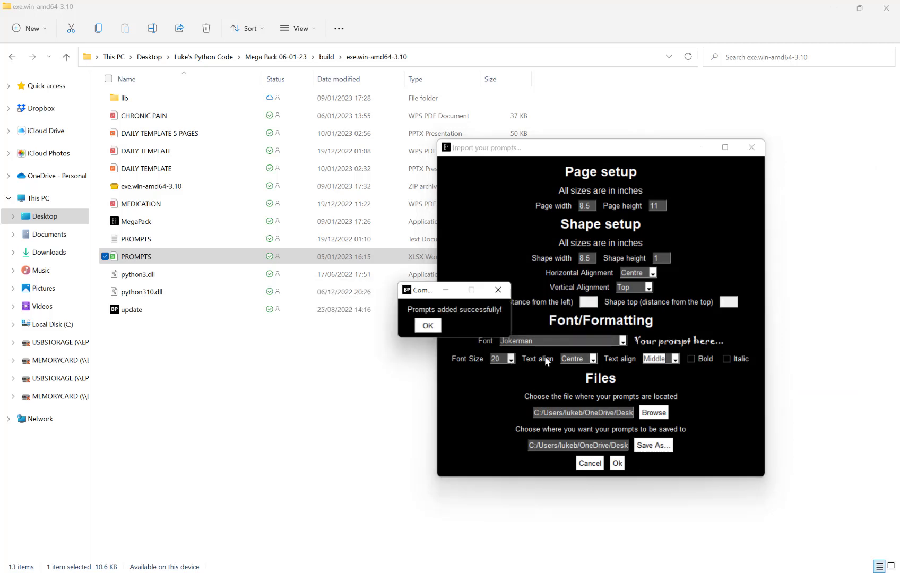
{"action": "left_click", "coordinate": [419, 326]}
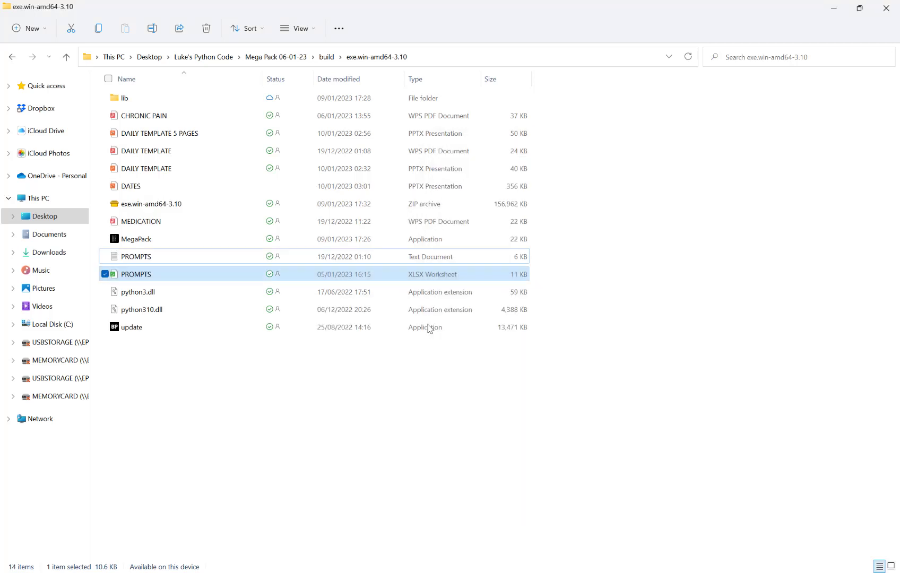
Step: Open the DATES presentation in PowerPoint, check the date text on its first slides and last slide, and close it
{"action": "left_click", "coordinate": [139, 188]}
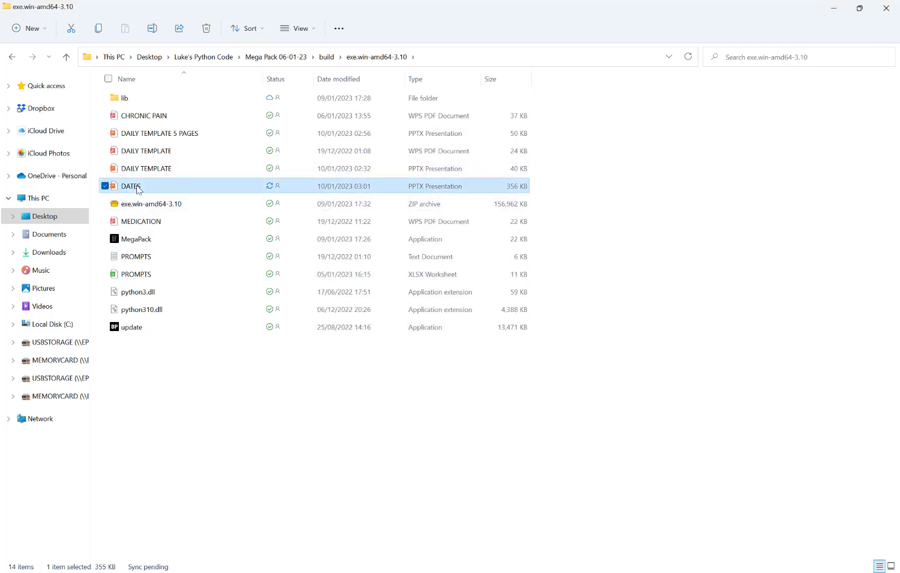
{"action": "right_click", "coordinate": [138, 189]}
{"action": "mouse_move", "coordinate": [289, 241]}
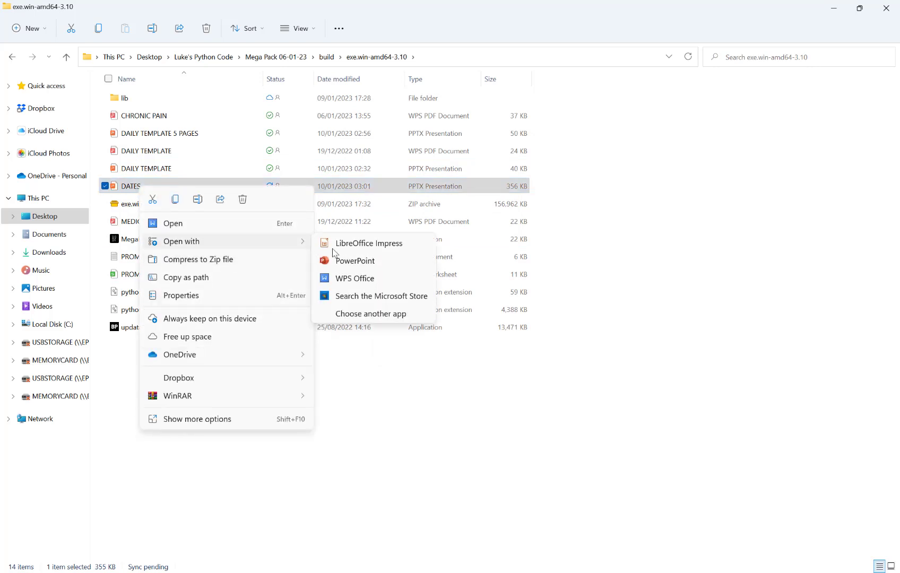
{"action": "left_click", "coordinate": [355, 260]}
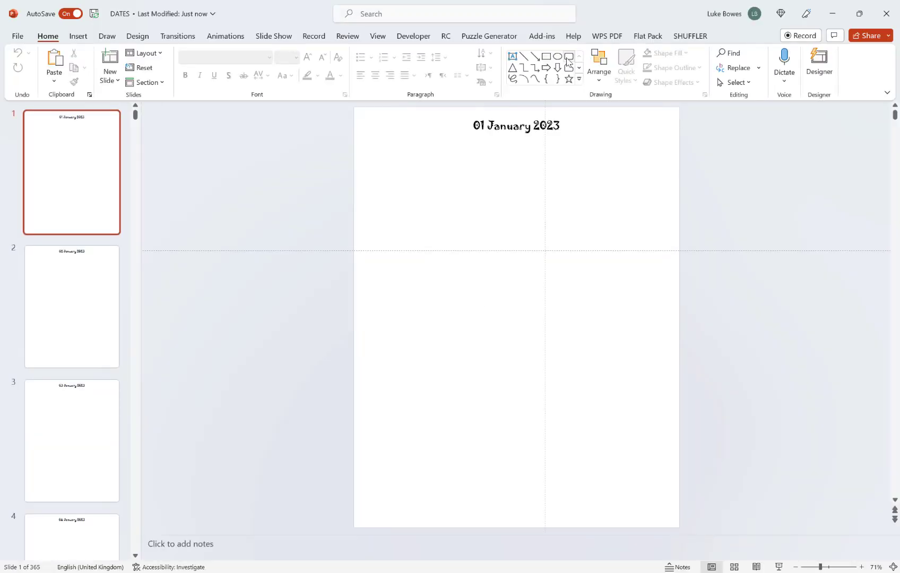
{"action": "left_click", "coordinate": [514, 125]}
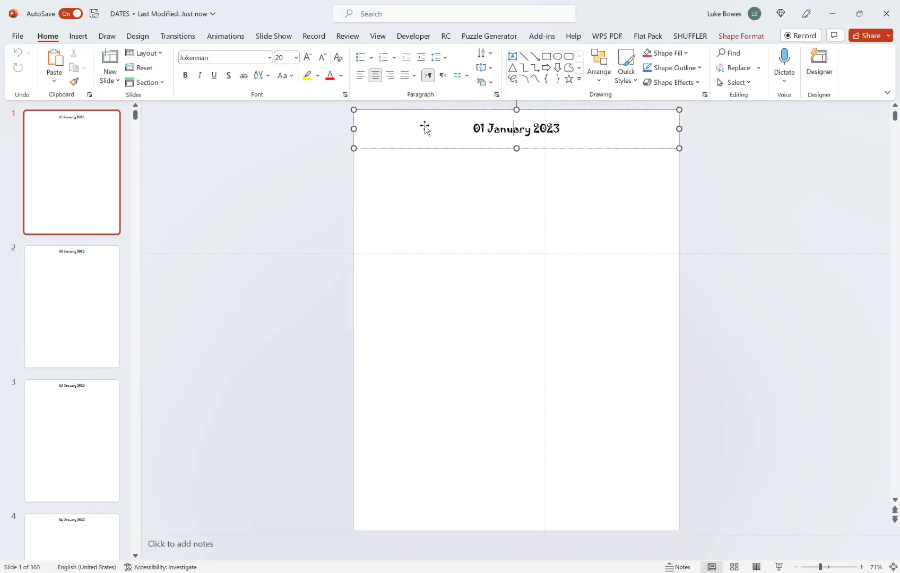
{"action": "left_click", "coordinate": [69, 305]}
{"action": "scroll", "coordinate": [76, 301], "scroll_direction": "down", "scroll_amount": 1}
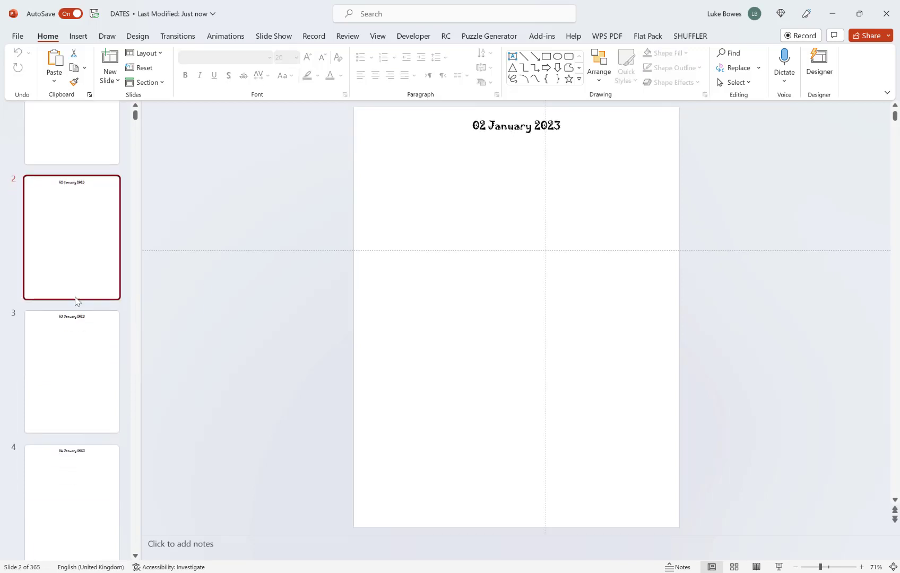
{"action": "left_click", "coordinate": [88, 333]}
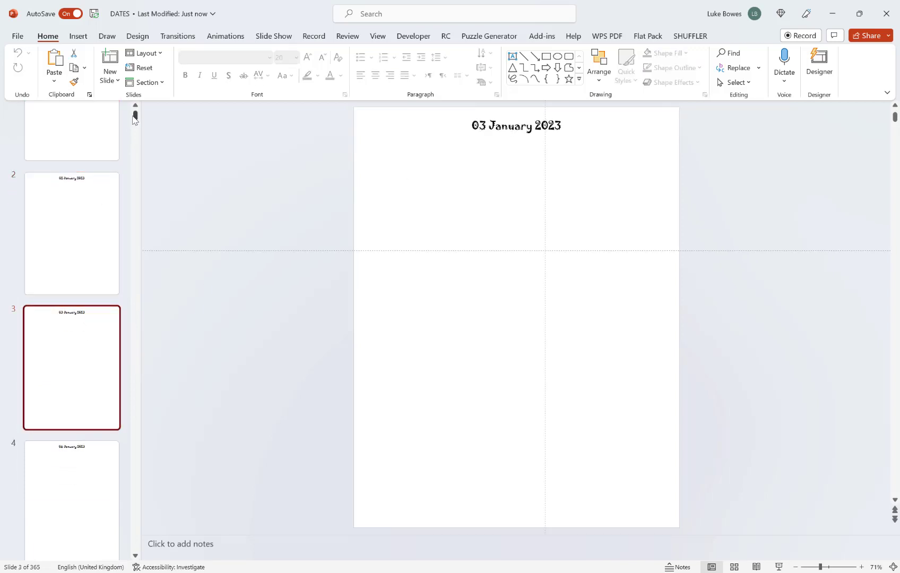
{"action": "left_click_drag", "start_coordinate": [135, 113], "coordinate": [137, 554]}
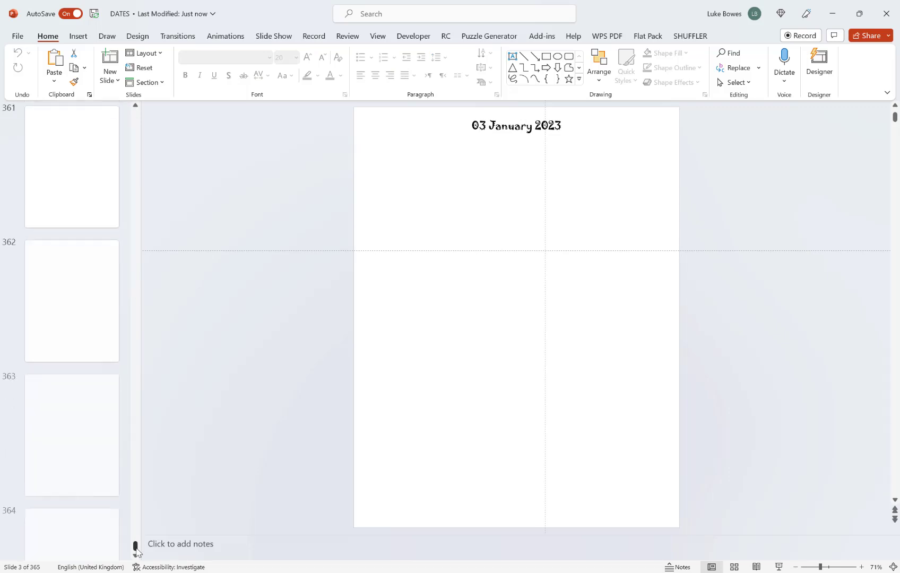
{"action": "left_click", "coordinate": [77, 477]}
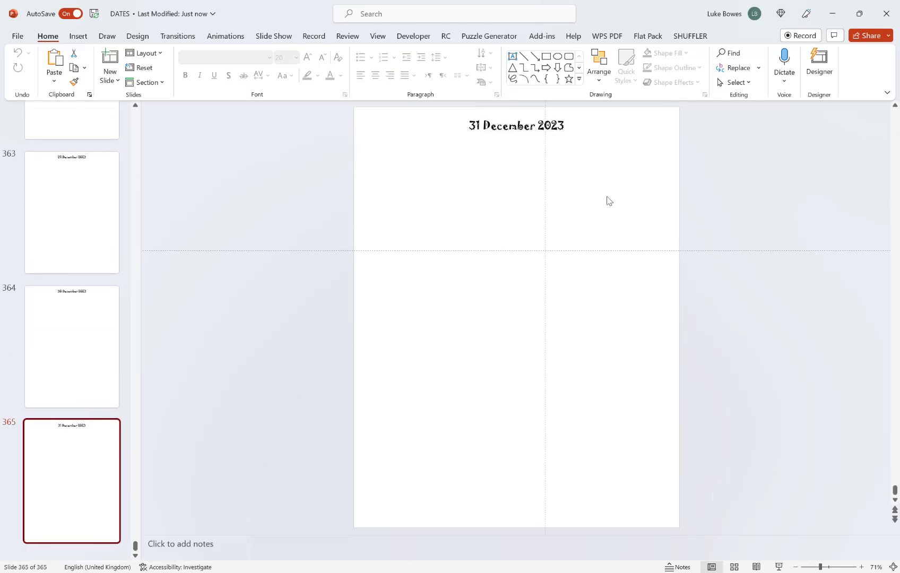
{"action": "left_click", "coordinate": [886, 13]}
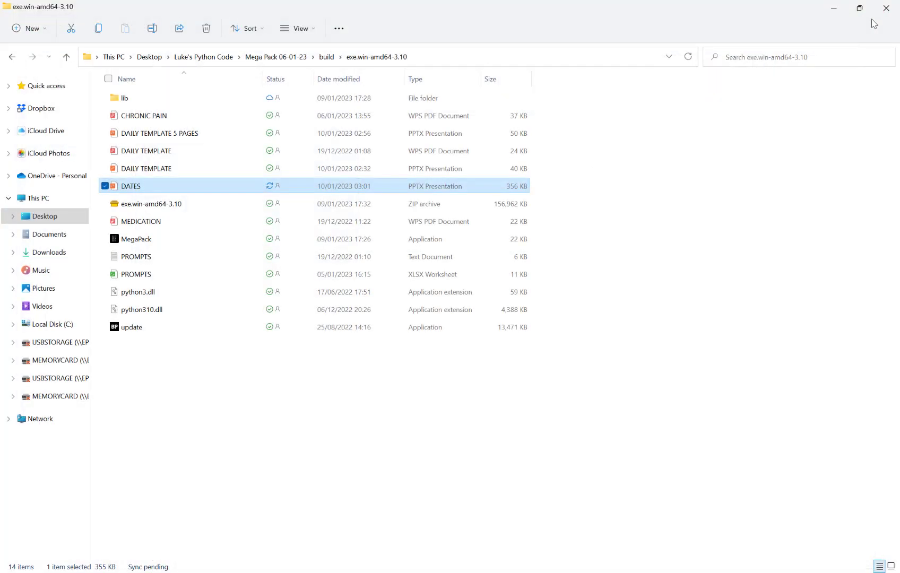
Step: Return to the Mega Pack and restart Insert Data, choosing to add prompts to an existing file
{"action": "left_click", "coordinate": [461, 448]}
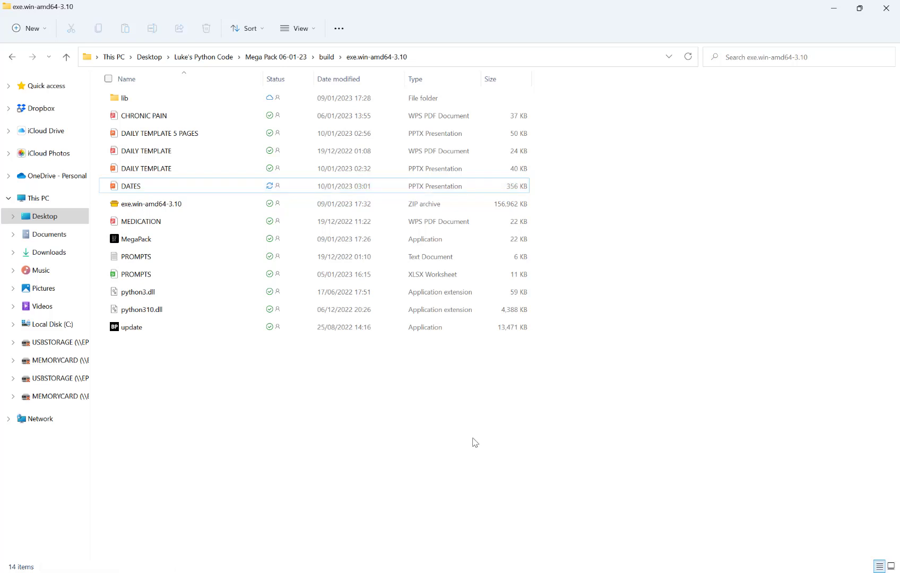
{"action": "mouse_move", "coordinate": [647, 571]}
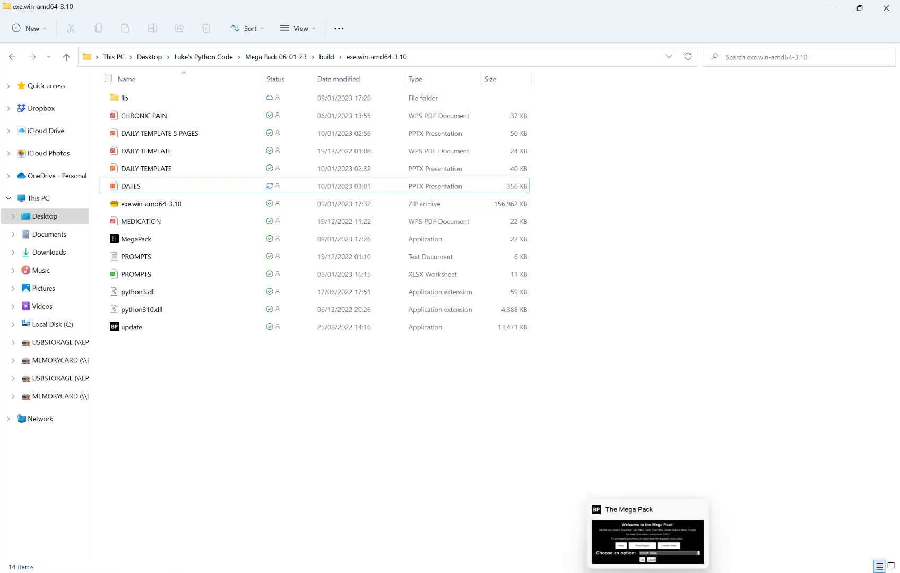
{"action": "left_click", "coordinate": [650, 545]}
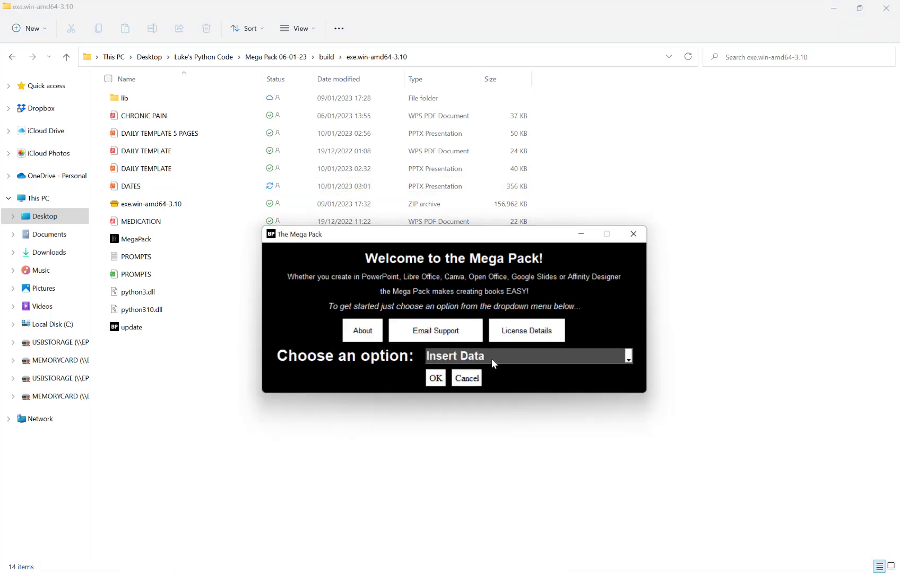
{"action": "left_click", "coordinate": [437, 379]}
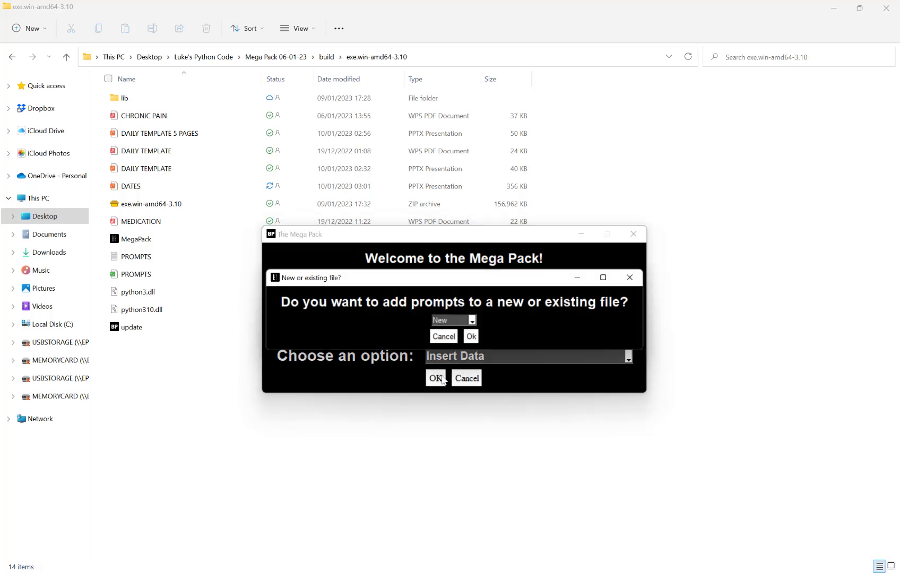
{"action": "left_click", "coordinate": [464, 321]}
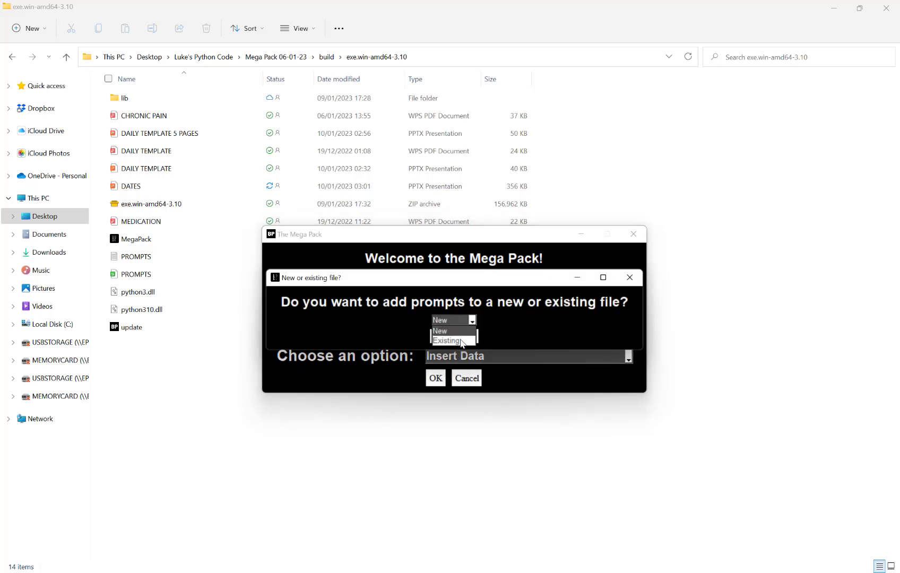
{"action": "left_click", "coordinate": [461, 341]}
{"action": "left_click", "coordinate": [472, 339]}
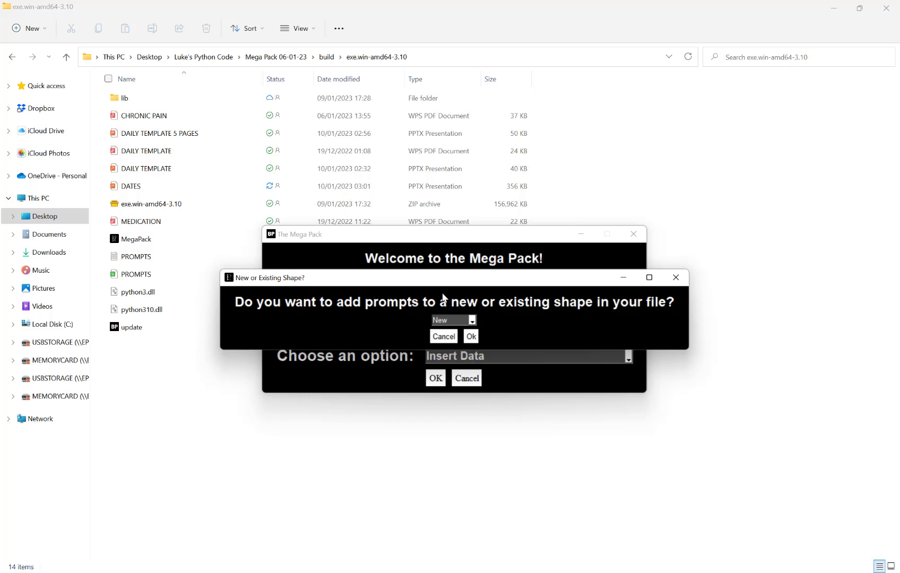
Step: Open the DAILY TEMPLATE 5 PAGES presentation in PowerPoint
{"action": "left_click", "coordinate": [194, 138]}
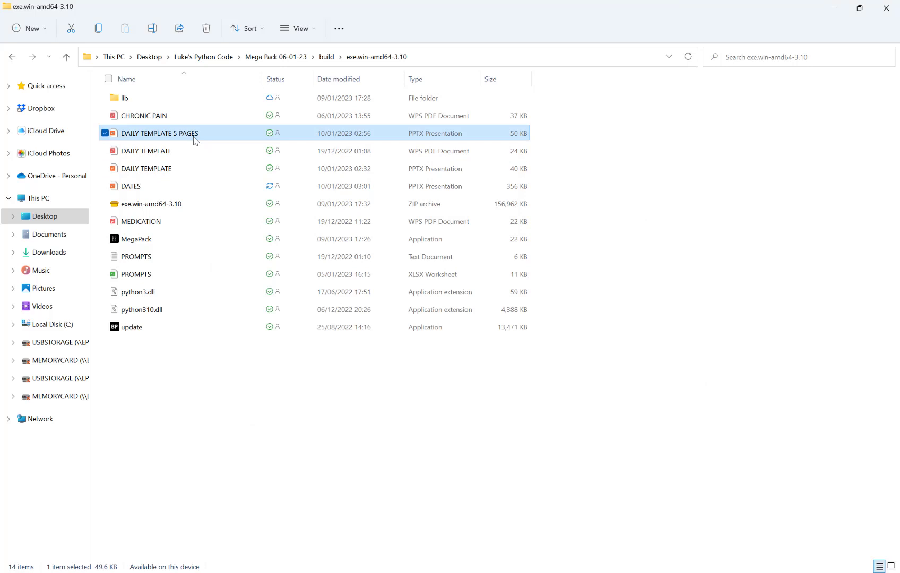
{"action": "right_click", "coordinate": [194, 139]}
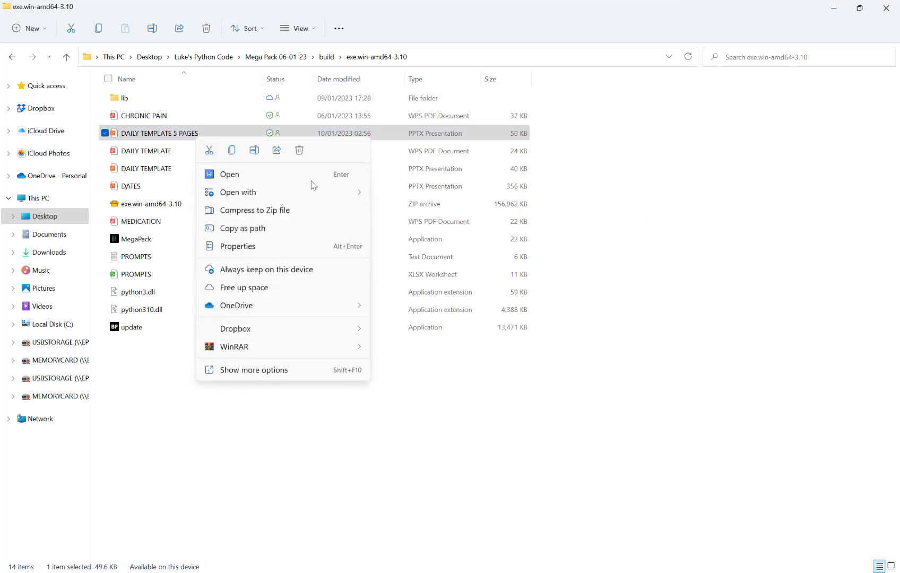
{"action": "right_click", "coordinate": [277, 139]}
{"action": "mouse_move", "coordinate": [390, 197]}
{"action": "left_click", "coordinate": [512, 210]}
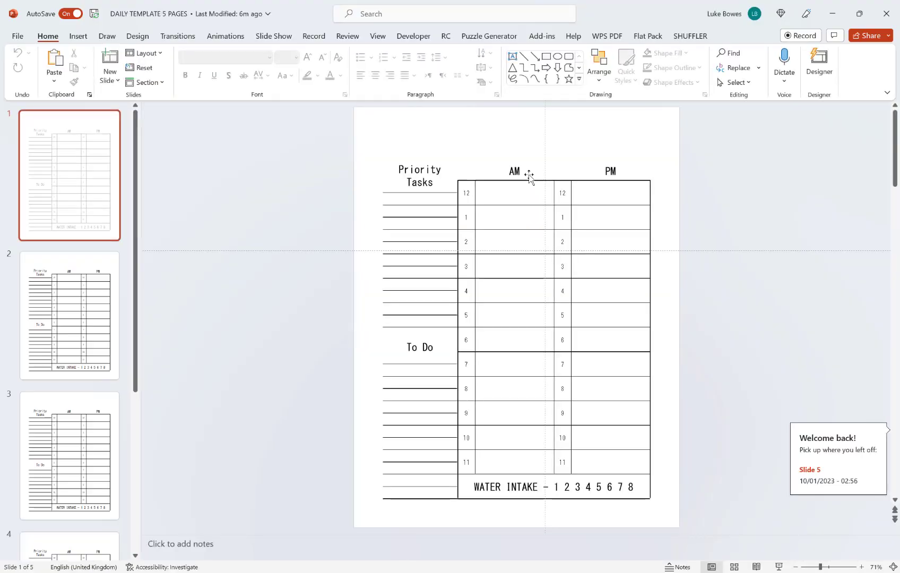
Step: Examine the empty text box above the daily planner layout and look through the template's slides
{"action": "left_click", "coordinate": [506, 126]}
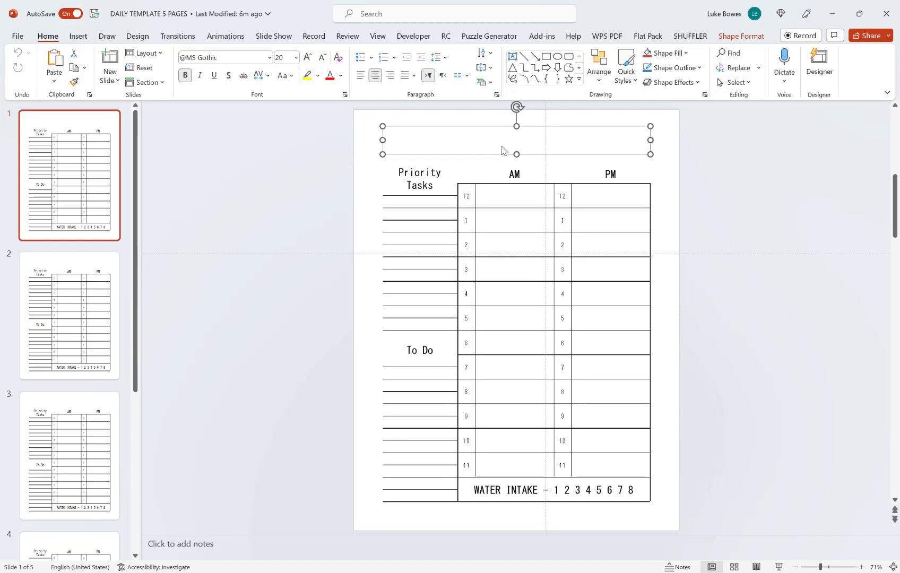
{"action": "left_click", "coordinate": [102, 284]}
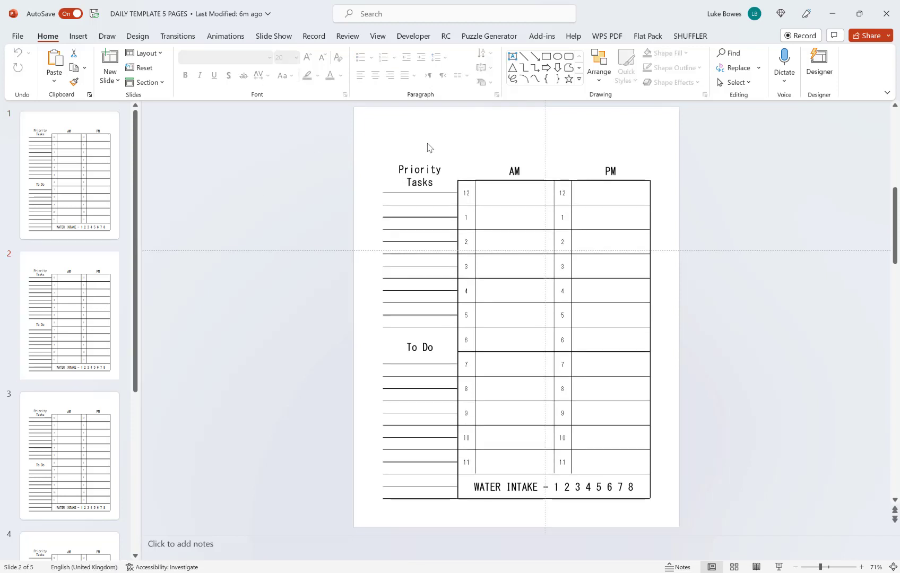
{"action": "left_click", "coordinate": [457, 125]}
{"action": "key", "text": "Page_Down"}
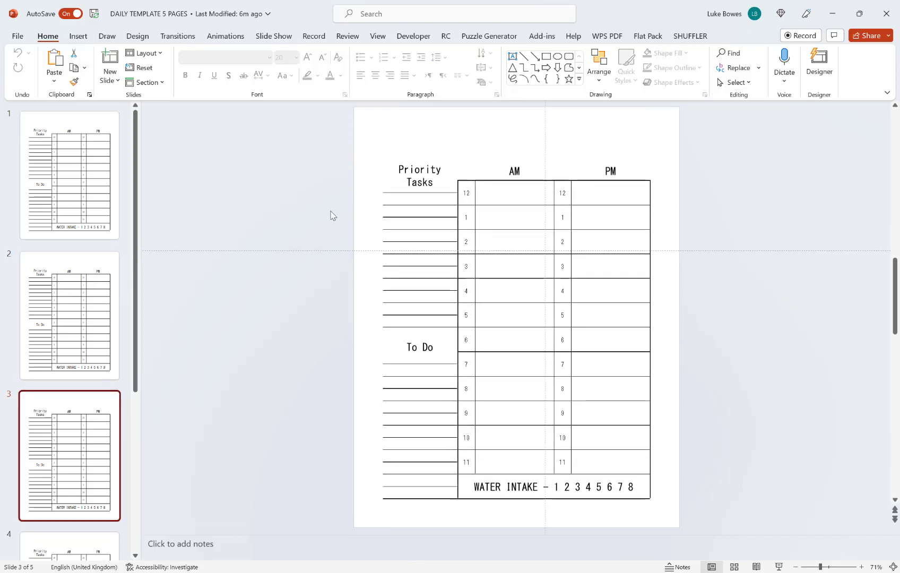
{"action": "left_click", "coordinate": [448, 147]}
{"action": "scroll", "coordinate": [42, 325], "scroll_direction": "down", "scroll_amount": 1}
{"action": "scroll", "coordinate": [42, 325], "scroll_direction": "down", "scroll_amount": 4}
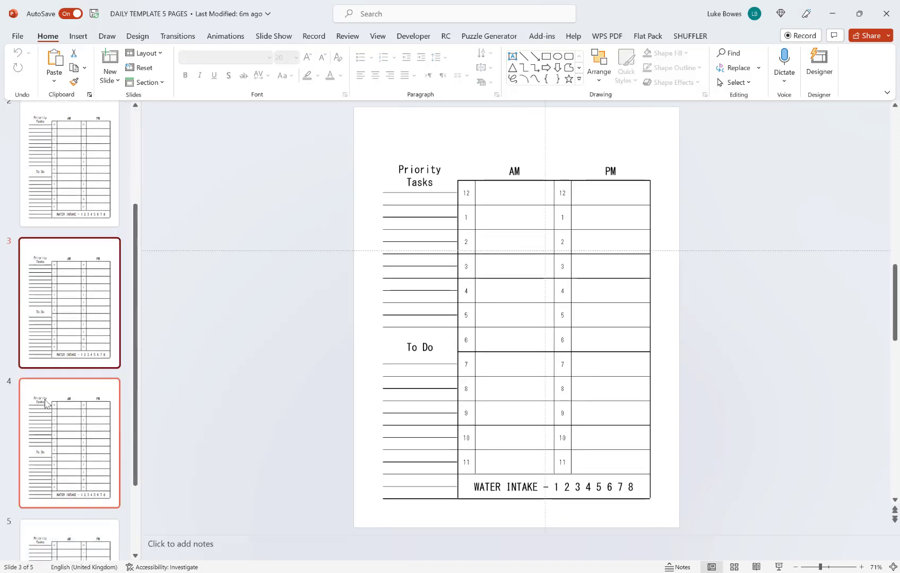
{"action": "scroll", "coordinate": [57, 327], "scroll_direction": "up", "scroll_amount": 5}
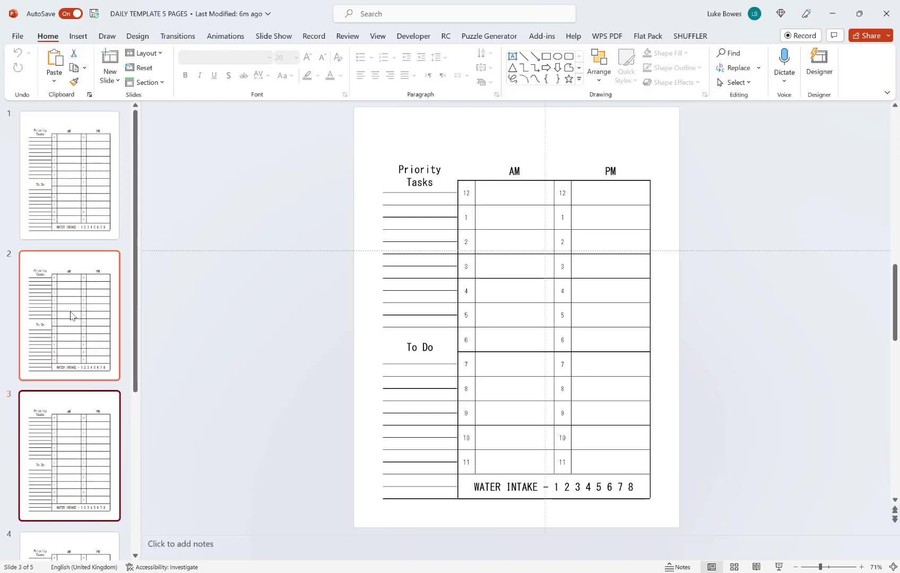
Step: Check the shape name of the empty text box above the planner on slide 1 in the Selection pane
{"action": "left_click", "coordinate": [77, 168]}
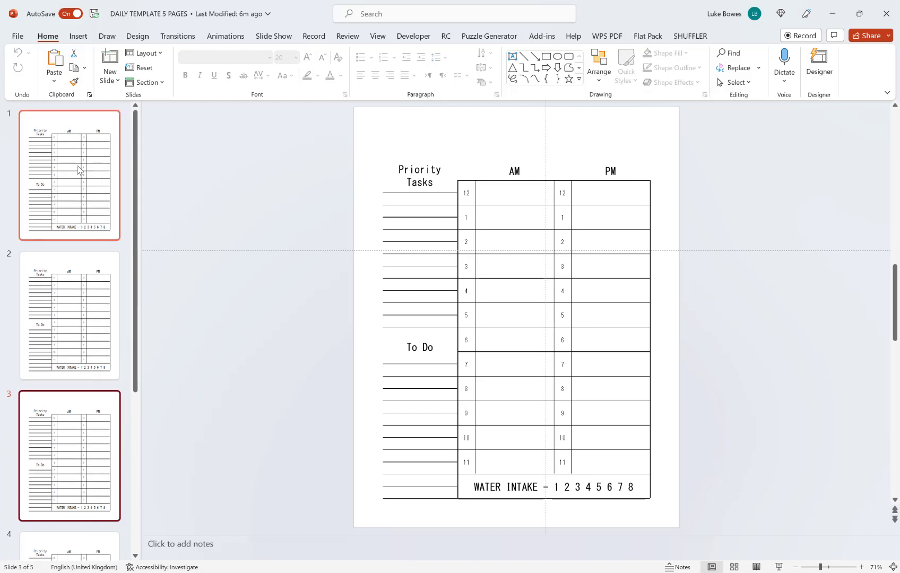
{"action": "left_click", "coordinate": [476, 150]}
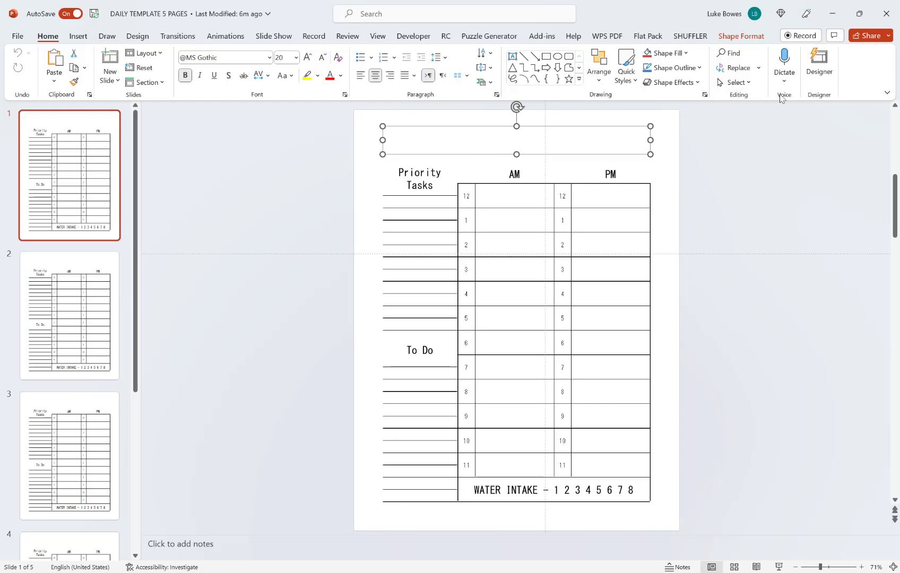
{"action": "left_click", "coordinate": [734, 82]}
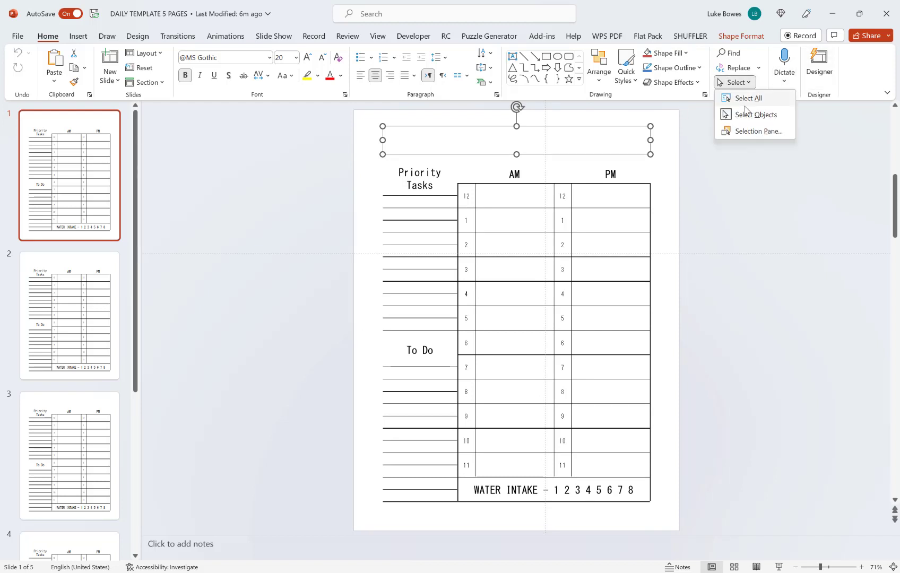
{"action": "left_click", "coordinate": [759, 131]}
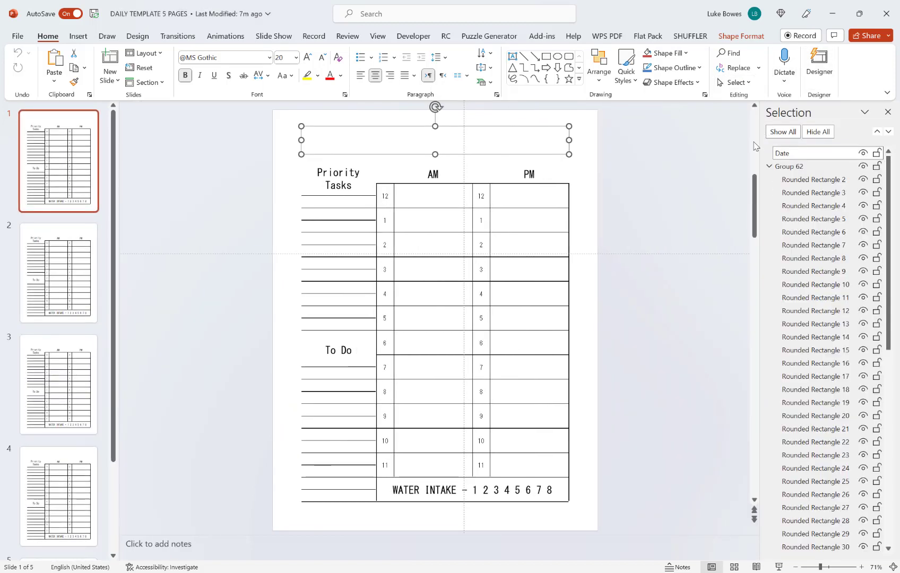
{"action": "left_click", "coordinate": [785, 155]}
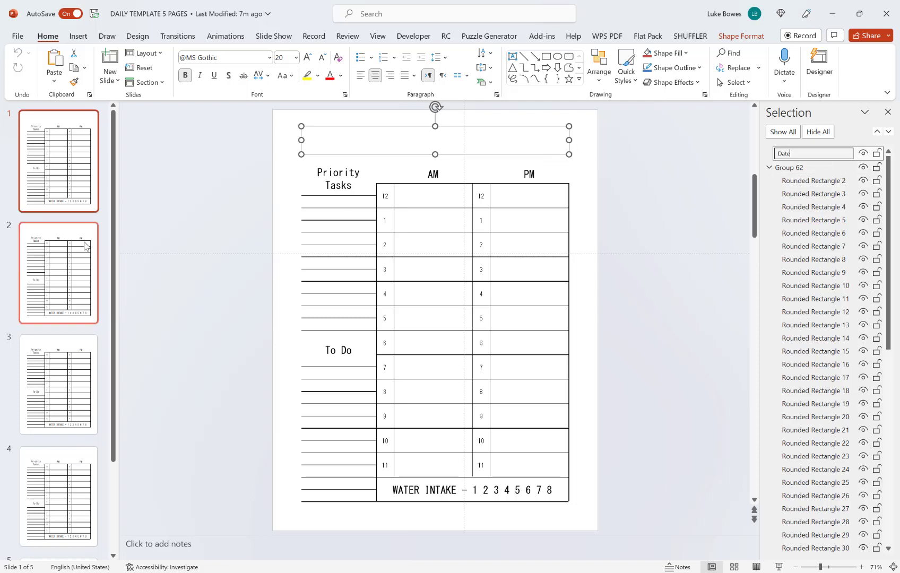
Step: Check the name of the same text box on slides 2 and 3, and close the presentation
{"action": "left_click", "coordinate": [61, 271]}
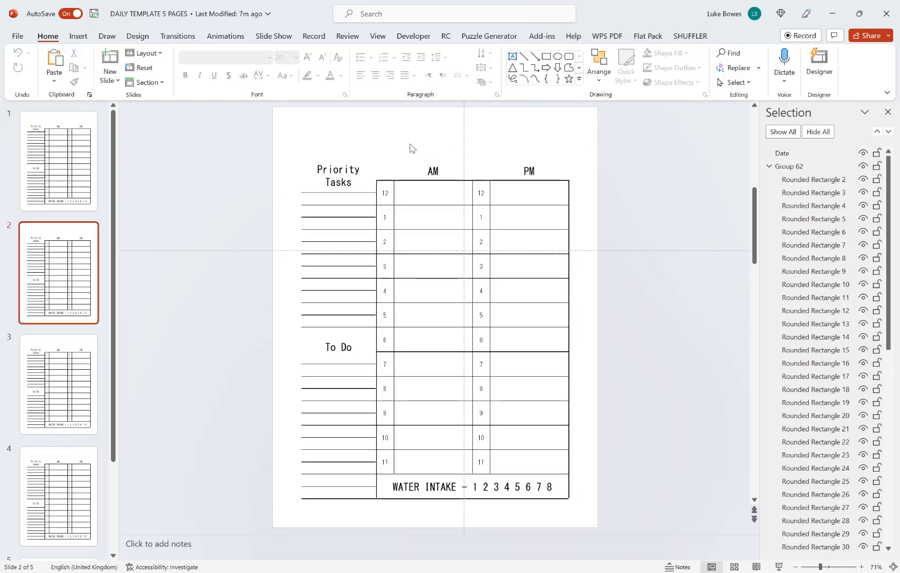
{"action": "left_click", "coordinate": [420, 126]}
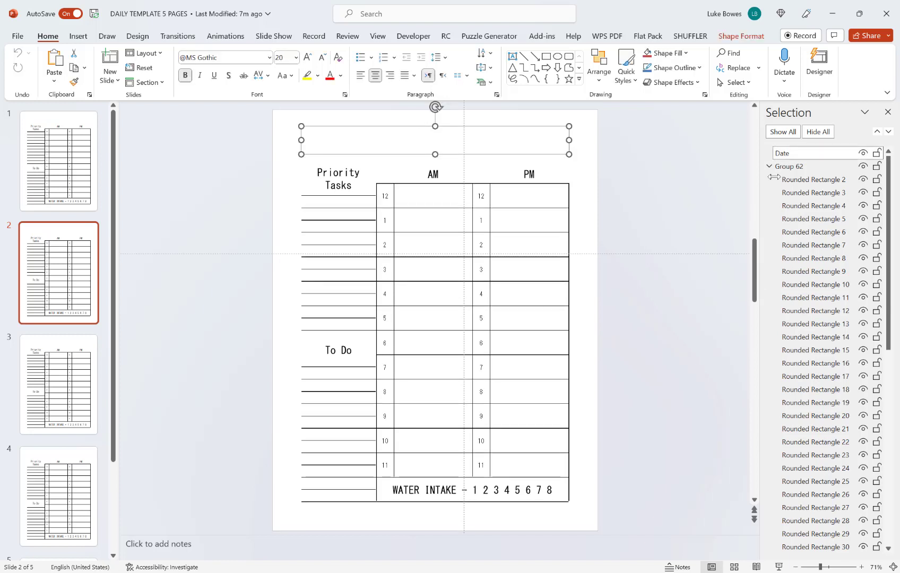
{"action": "left_click", "coordinate": [99, 352]}
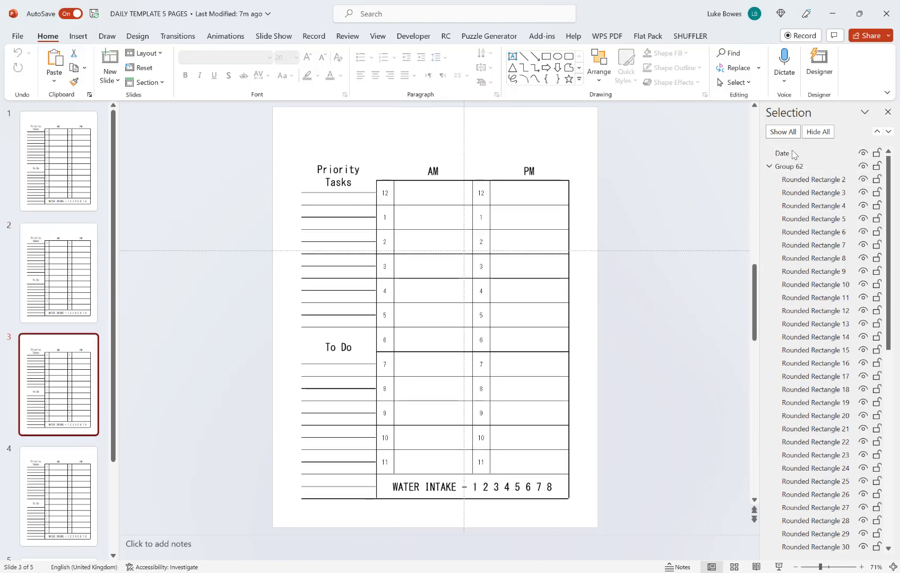
{"action": "left_click", "coordinate": [497, 152]}
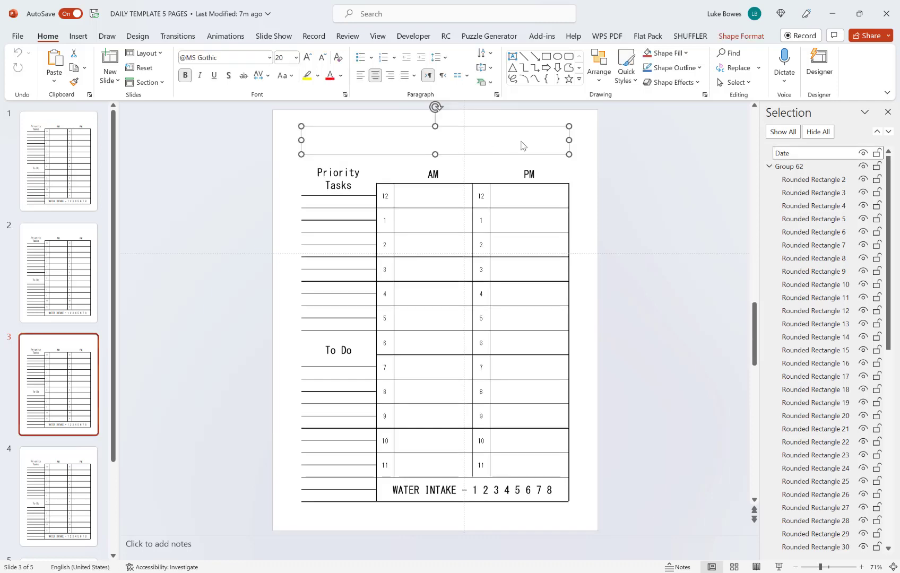
{"action": "left_click", "coordinate": [886, 13]}
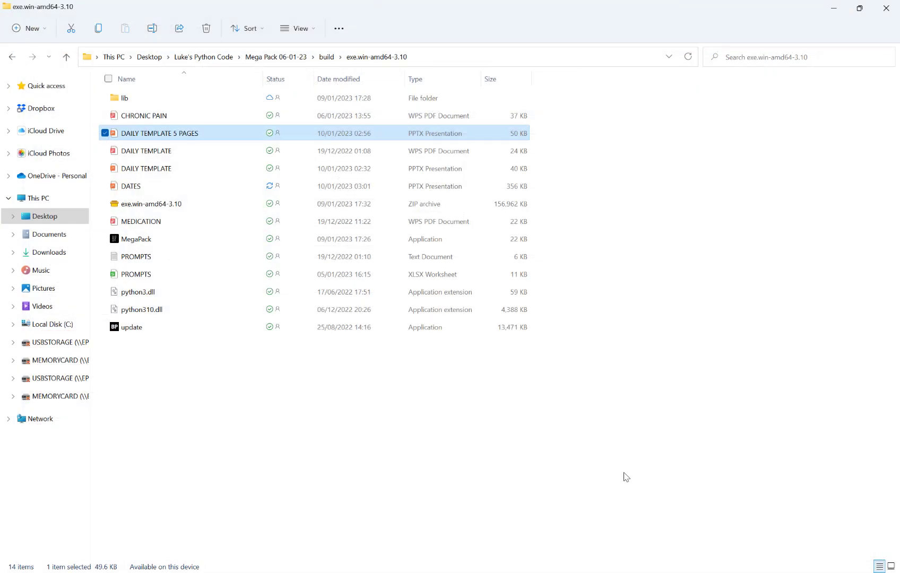
Step: Return to the Mega Pack and choose to add the prompts to an existing shape in the file
{"action": "mouse_move", "coordinate": [650, 554]}
{"action": "left_click", "coordinate": [709, 516]}
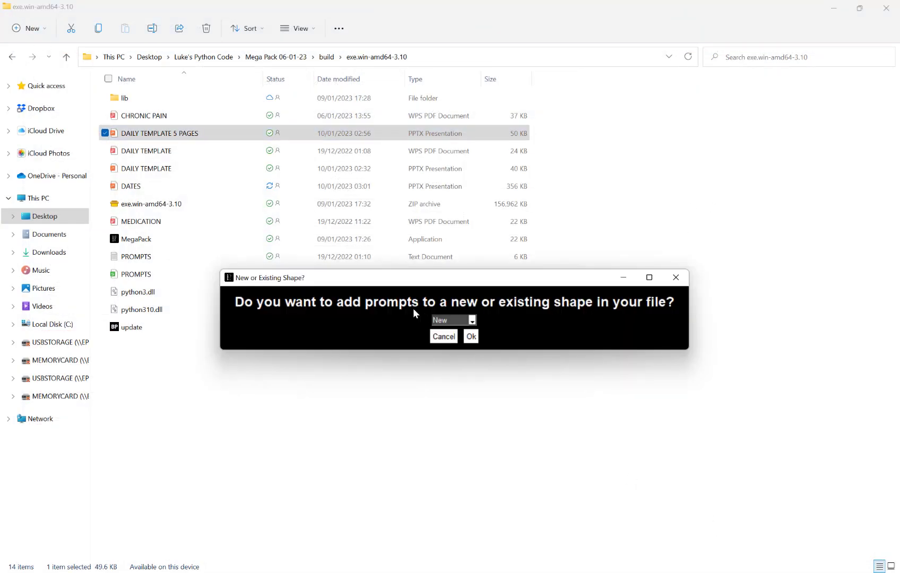
{"action": "left_click", "coordinate": [464, 321]}
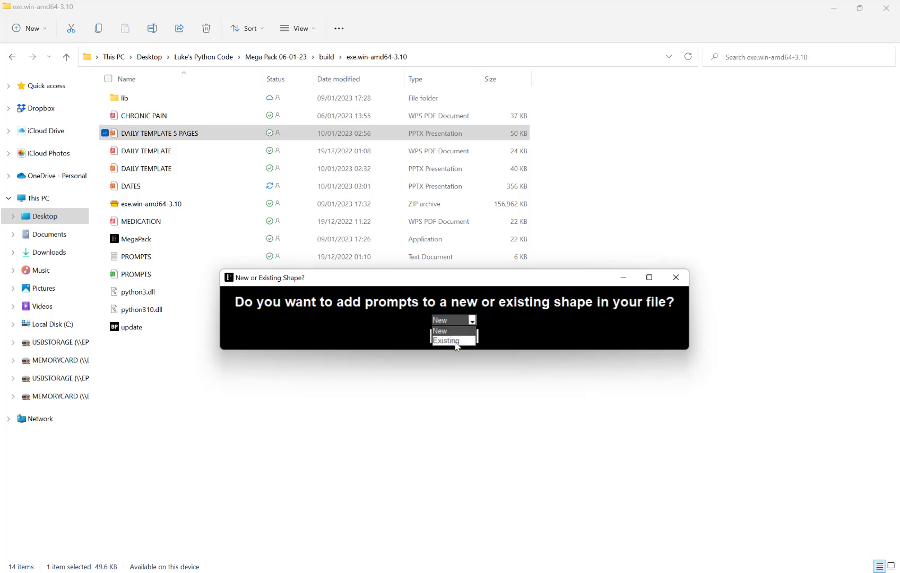
{"action": "left_click", "coordinate": [471, 337]}
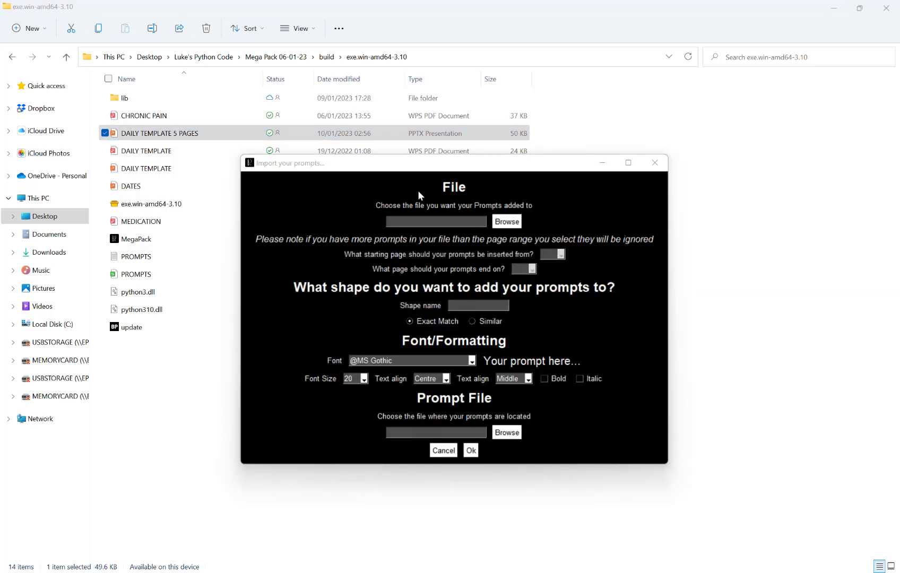
Step: Choose the DAILY TEMPLATE 5 PAGES presentation as the file for the prompts and set the end page to 5
{"action": "left_click", "coordinate": [504, 222]}
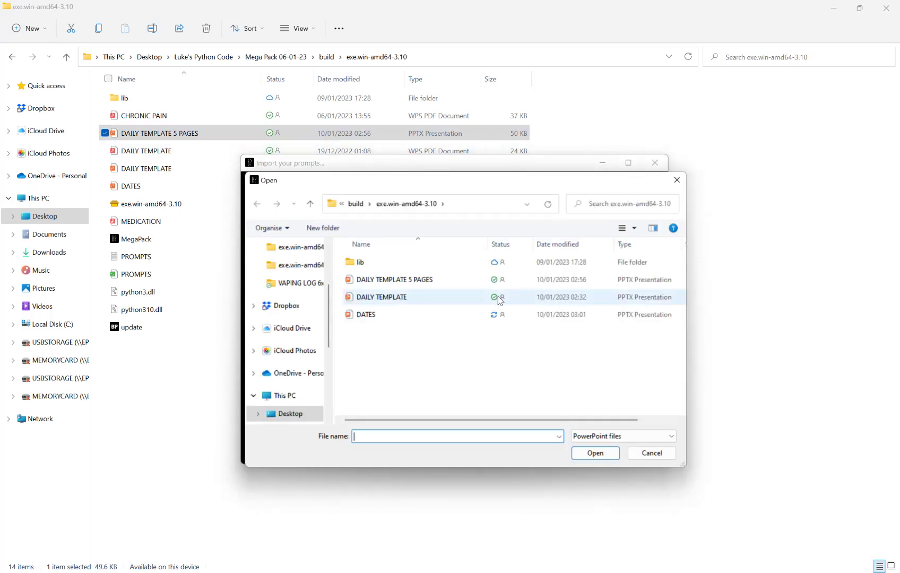
{"action": "left_click", "coordinate": [426, 279]}
{"action": "left_click", "coordinate": [608, 452]}
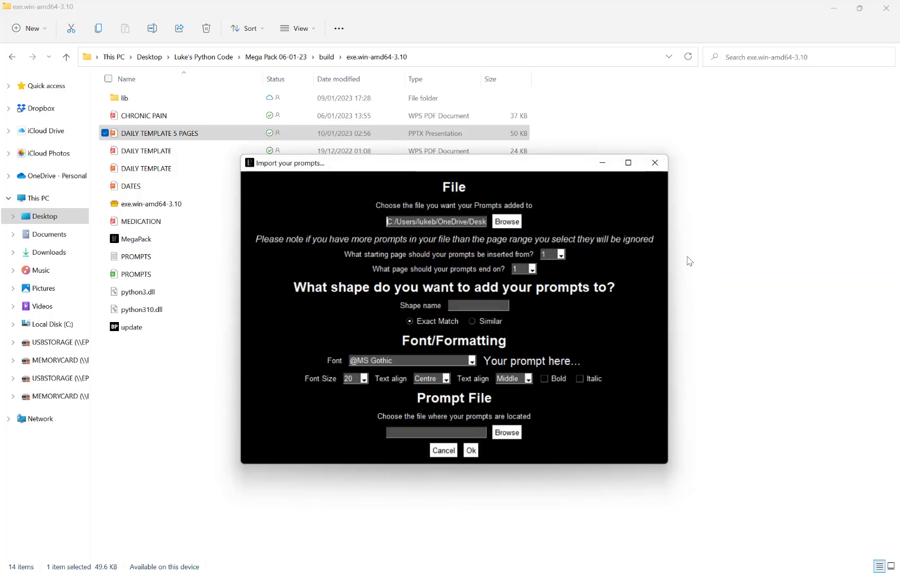
{"action": "left_click", "coordinate": [523, 268]}
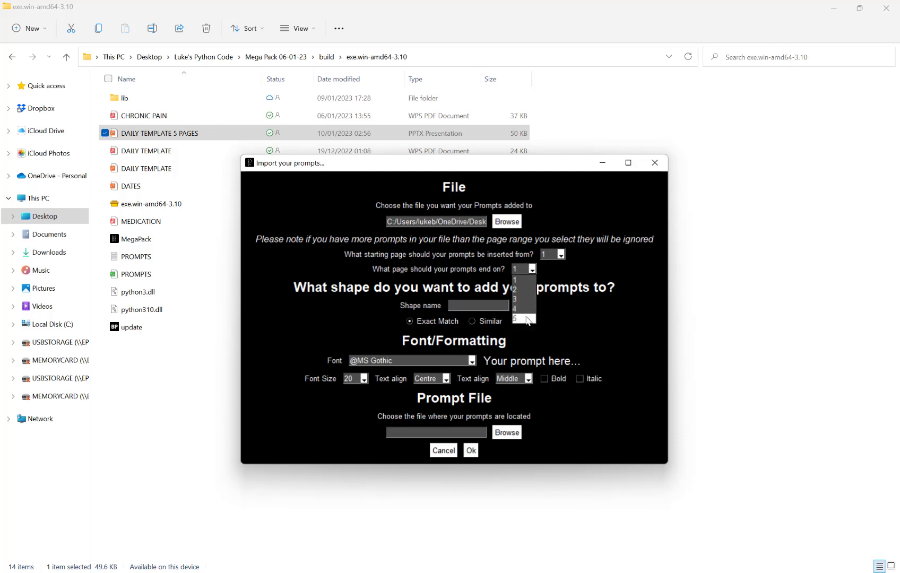
{"action": "left_click", "coordinate": [525, 318]}
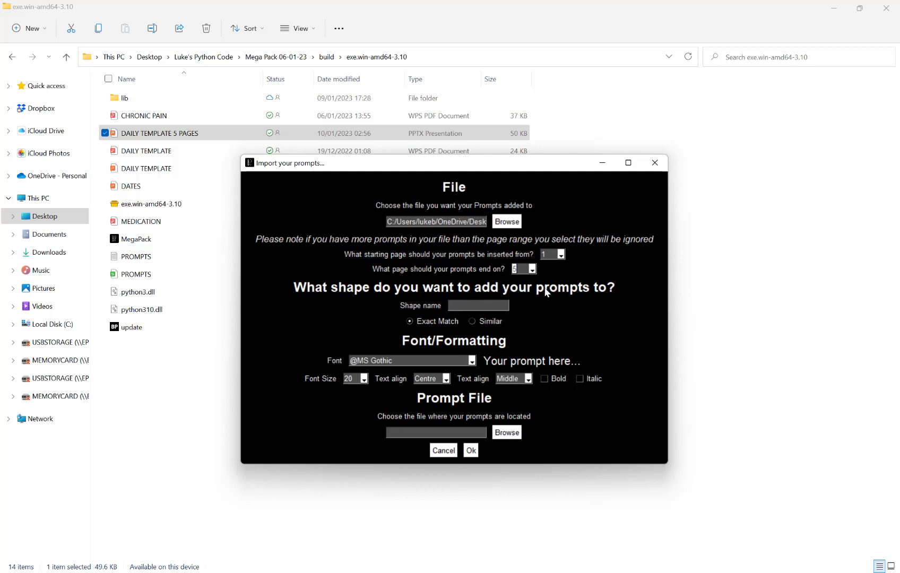
Step: Enter Date as the name of the shape that receives the prompts
{"action": "left_click", "coordinate": [490, 306]}
{"action": "type", "text": "Date"}
{"action": "left_click_drag", "start_coordinate": [453, 165], "coordinate": [431, 156]}
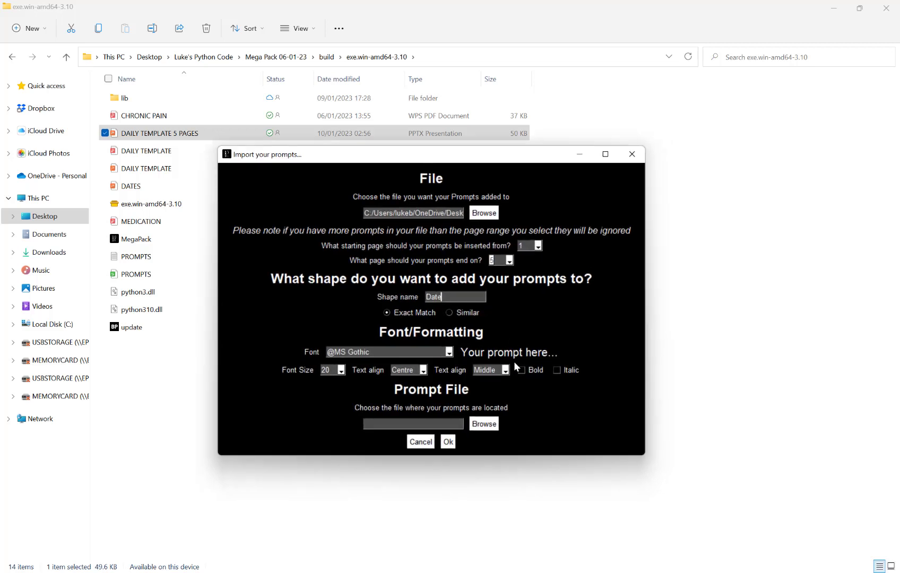
Step: Look through the available fonts, font sizes and horizontal and vertical text alignment options for the prompts
{"action": "left_click", "coordinate": [413, 352]}
{"action": "mouse_move", "coordinate": [449, 371]}
{"action": "left_mouse_down"}
{"action": "mouse_move", "coordinate": [448, 458]}
{"action": "mouse_move", "coordinate": [449, 428]}
{"action": "left_mouse_up"}
{"action": "left_click", "coordinate": [448, 351]}
{"action": "left_click", "coordinate": [329, 369]}
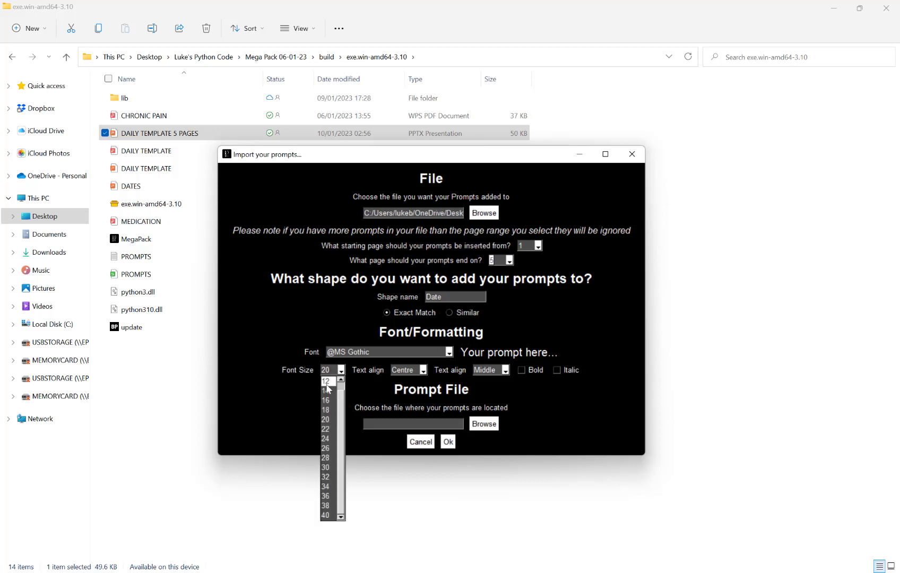
{"action": "left_click", "coordinate": [422, 369]}
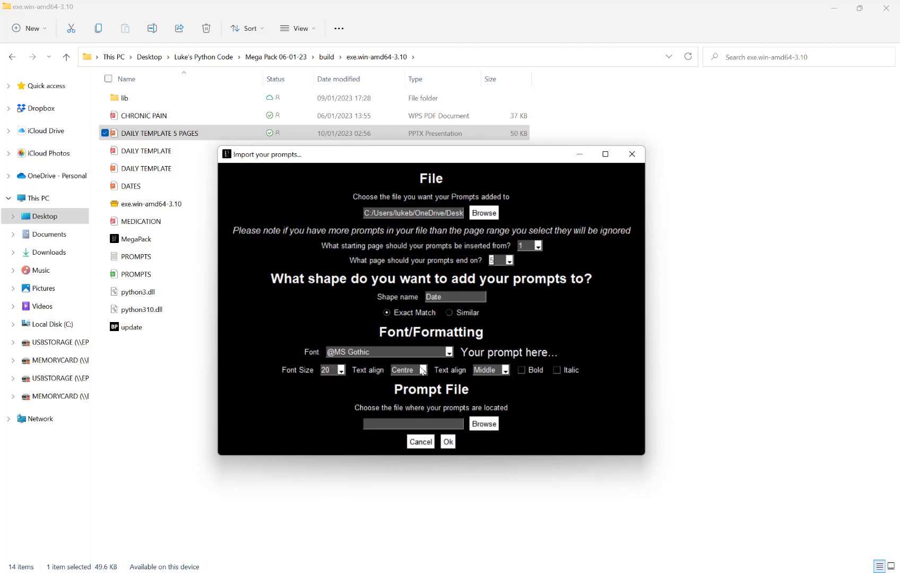
{"action": "left_click", "coordinate": [416, 370]}
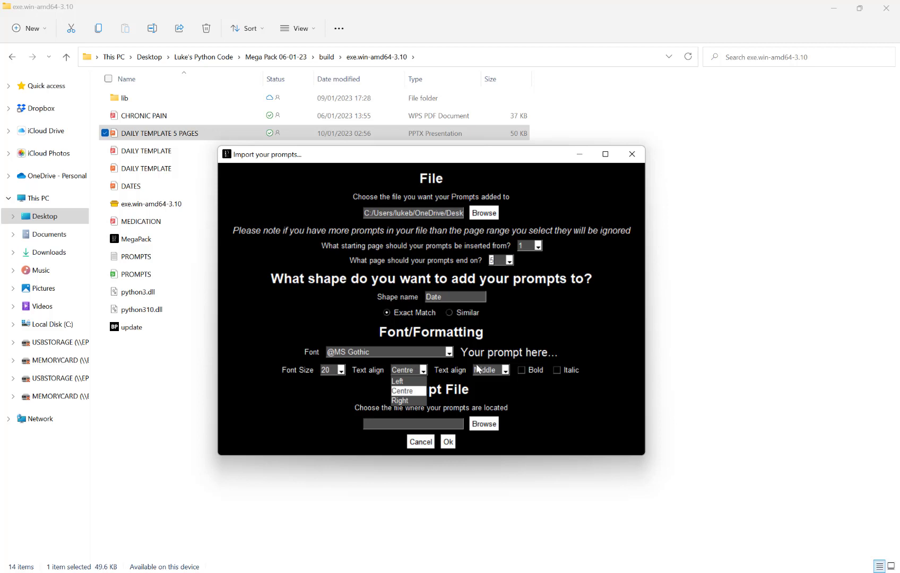
{"action": "left_click", "coordinate": [487, 370]}
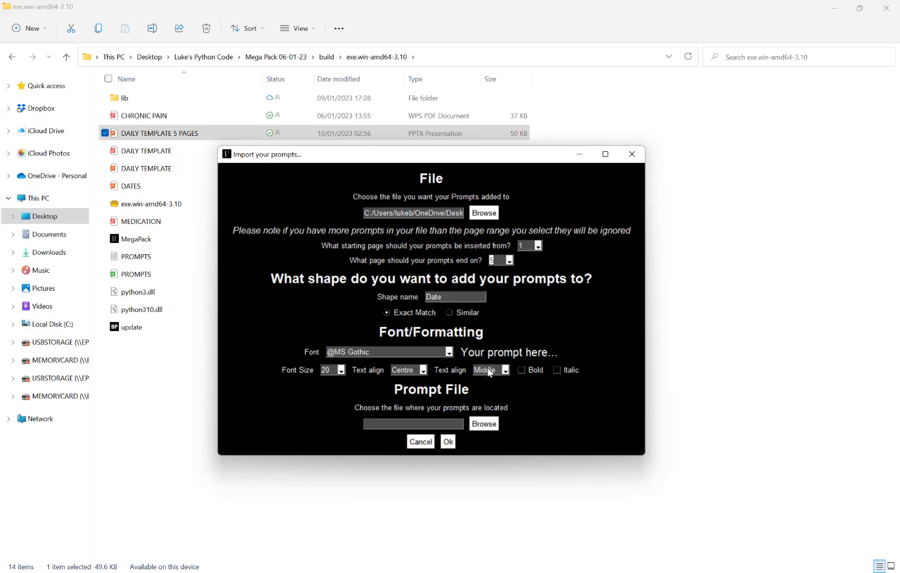
{"action": "left_click", "coordinate": [492, 368]}
{"action": "left_click", "coordinate": [493, 369]}
Step: Choose the PROMPTS text document as the prompt file and run the import into the template
{"action": "left_click", "coordinate": [483, 423]}
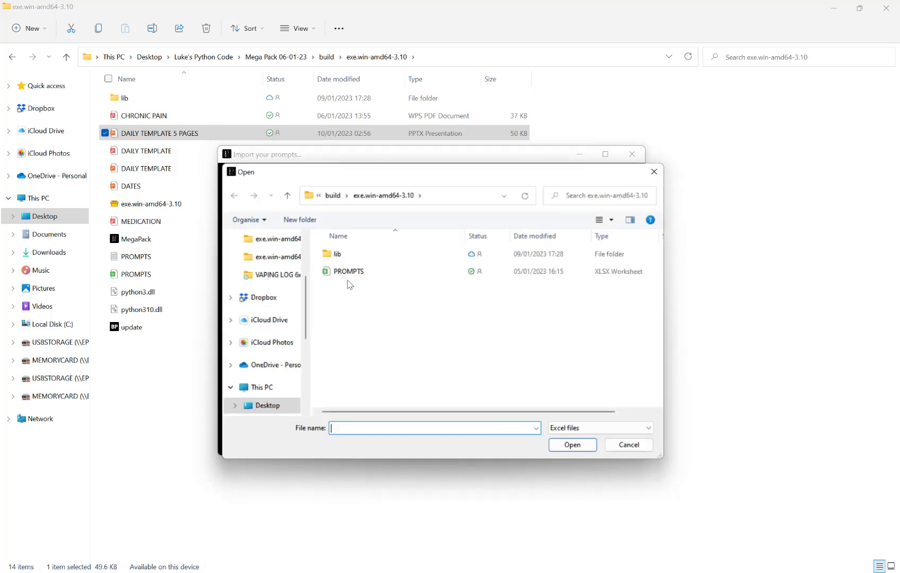
{"action": "left_click", "coordinate": [567, 428]}
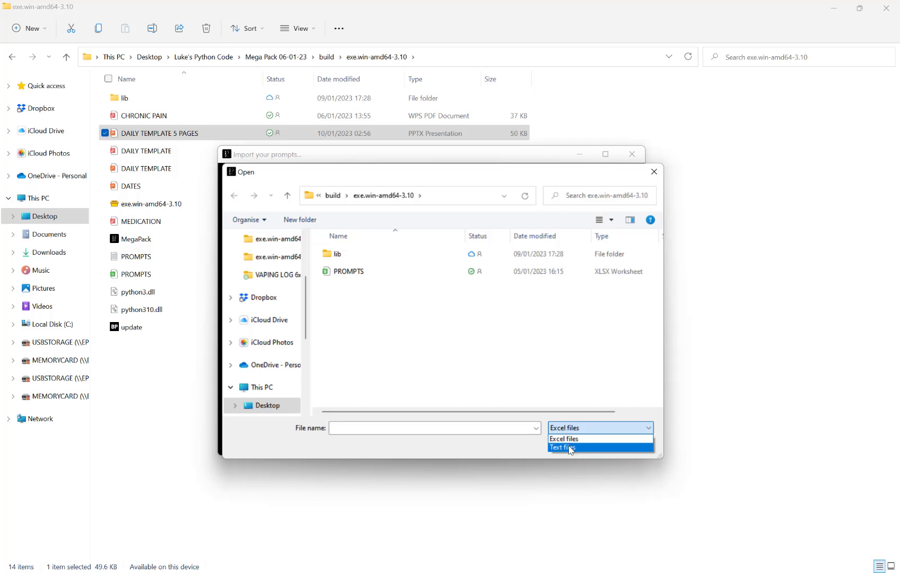
{"action": "left_click", "coordinate": [569, 445]}
{"action": "left_click", "coordinate": [405, 274]}
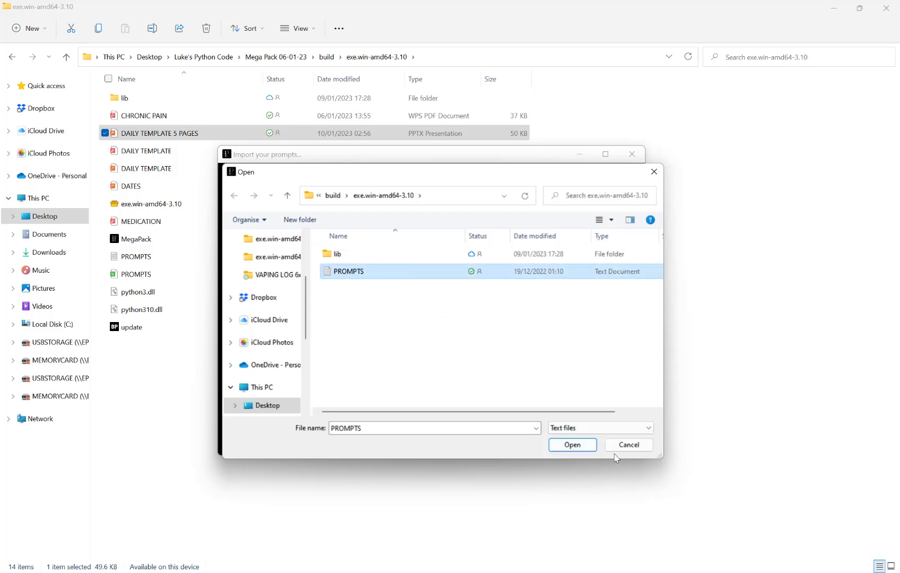
{"action": "left_click", "coordinate": [576, 447]}
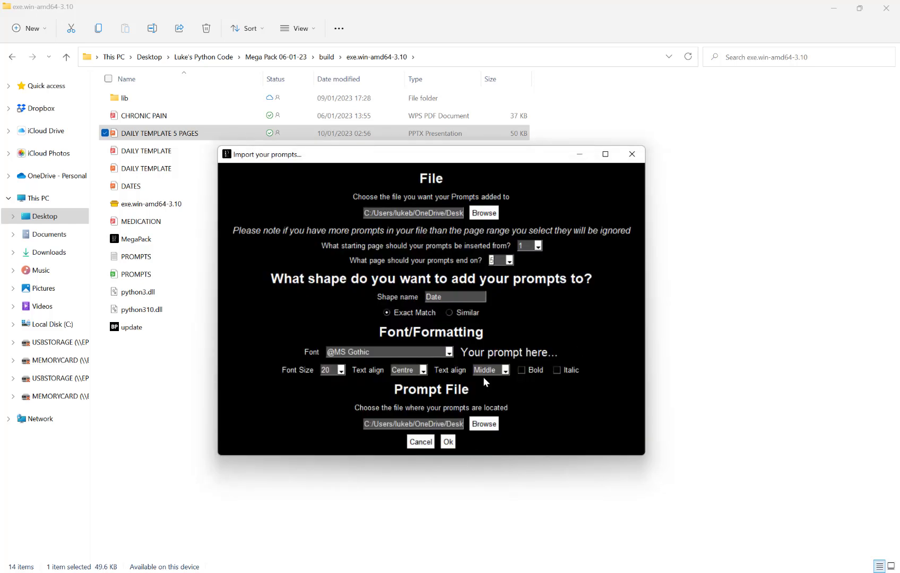
{"action": "left_click", "coordinate": [449, 442]}
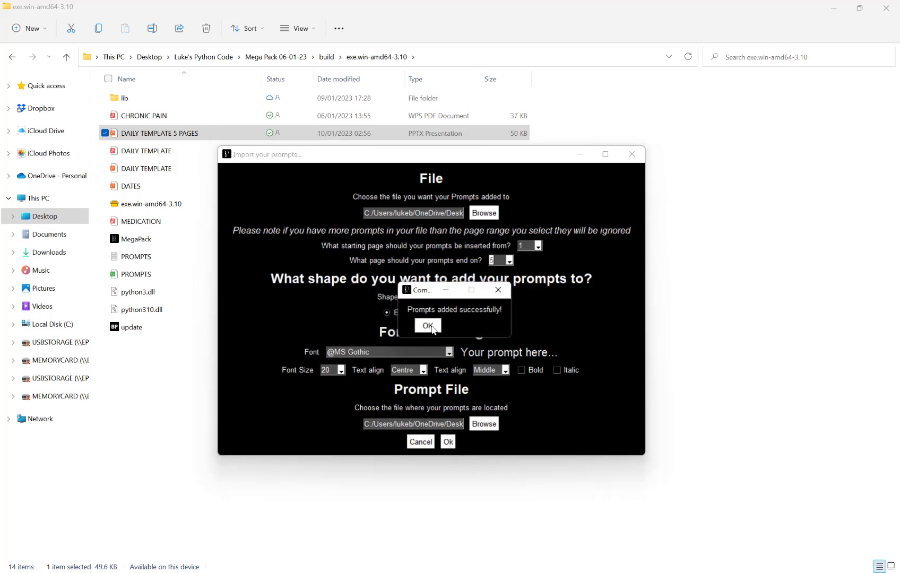
{"action": "left_click", "coordinate": [429, 326]}
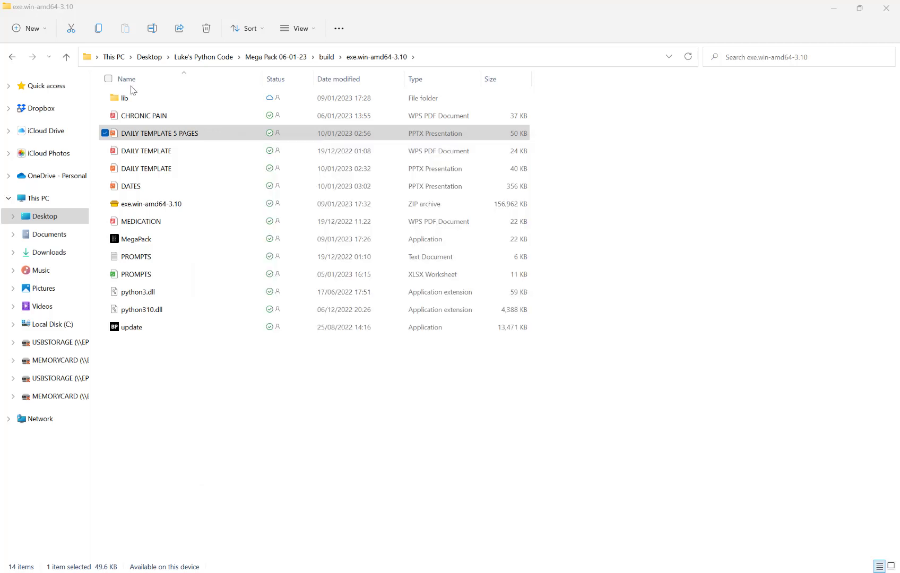
Step: Open the DAILY TEMPLATE 5 PAGES presentation in PowerPoint
{"action": "right_click", "coordinate": [173, 137]}
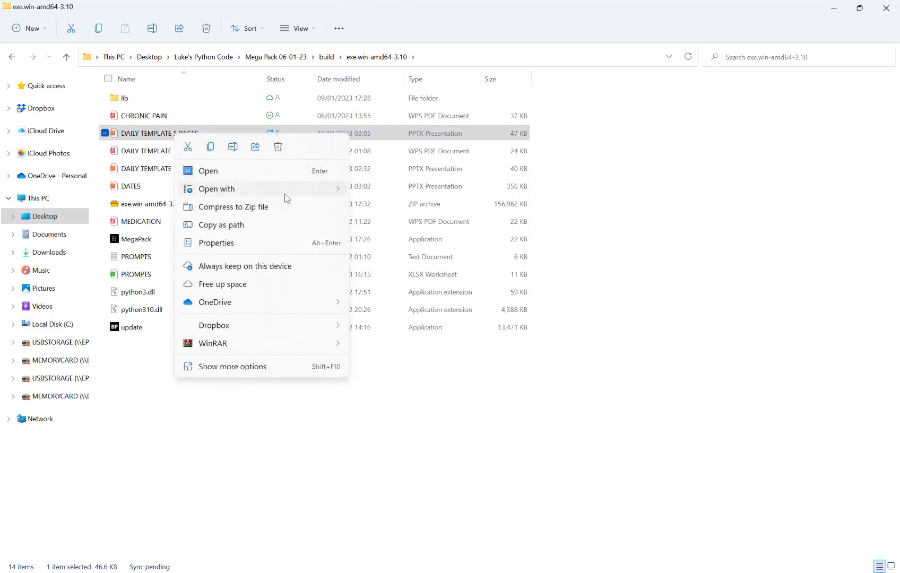
{"action": "mouse_move", "coordinate": [286, 190]}
{"action": "left_click", "coordinate": [390, 208]}
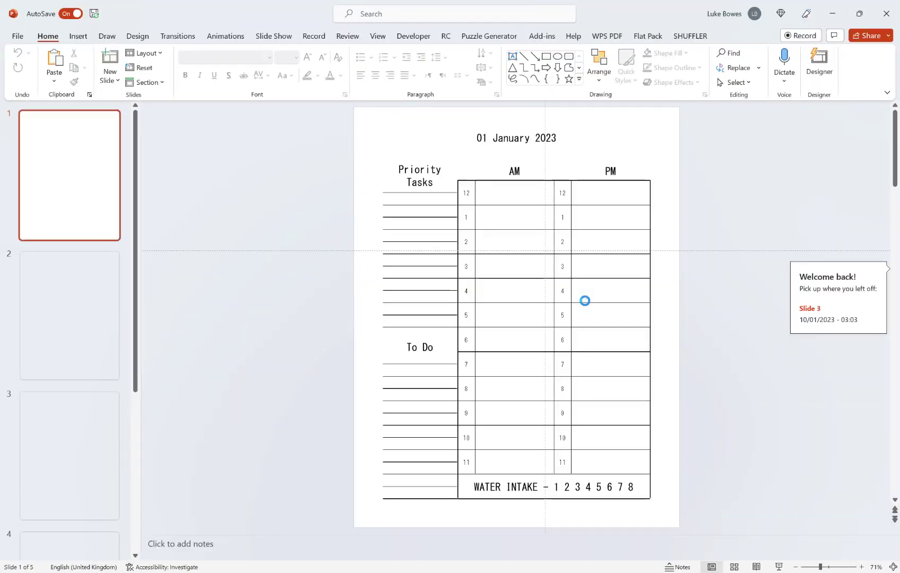
Step: Check the inserted date text above the planner layout on all five slides
{"action": "left_click", "coordinate": [535, 140]}
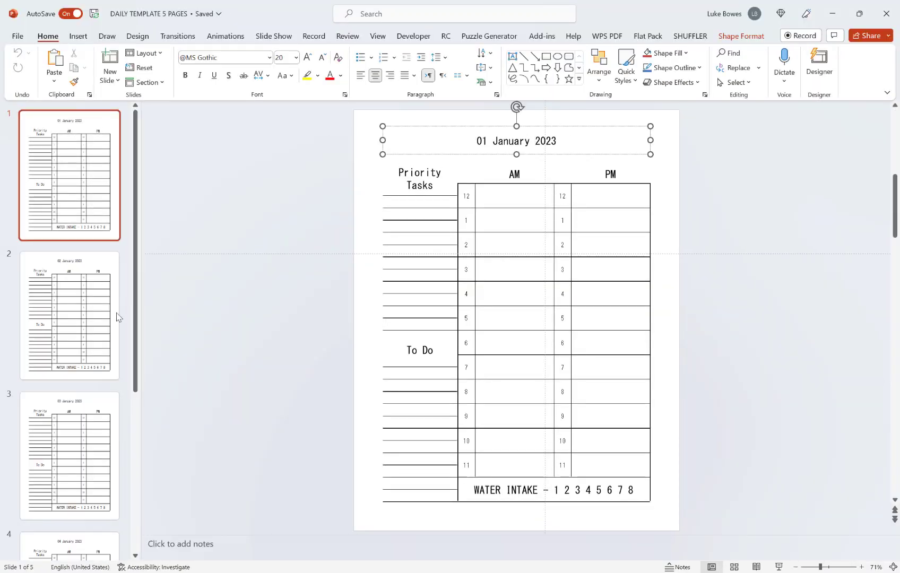
{"action": "left_click", "coordinate": [72, 303]}
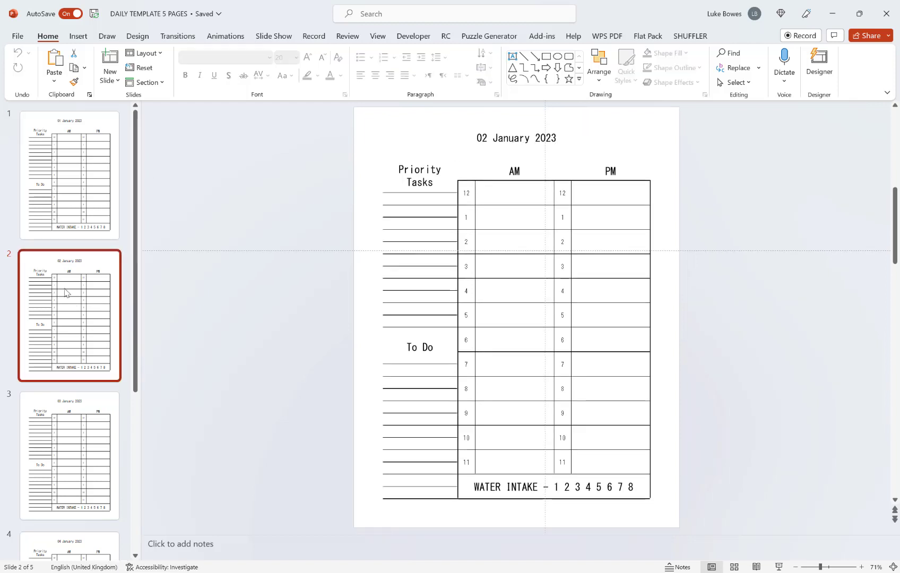
{"action": "key", "text": "Down"}
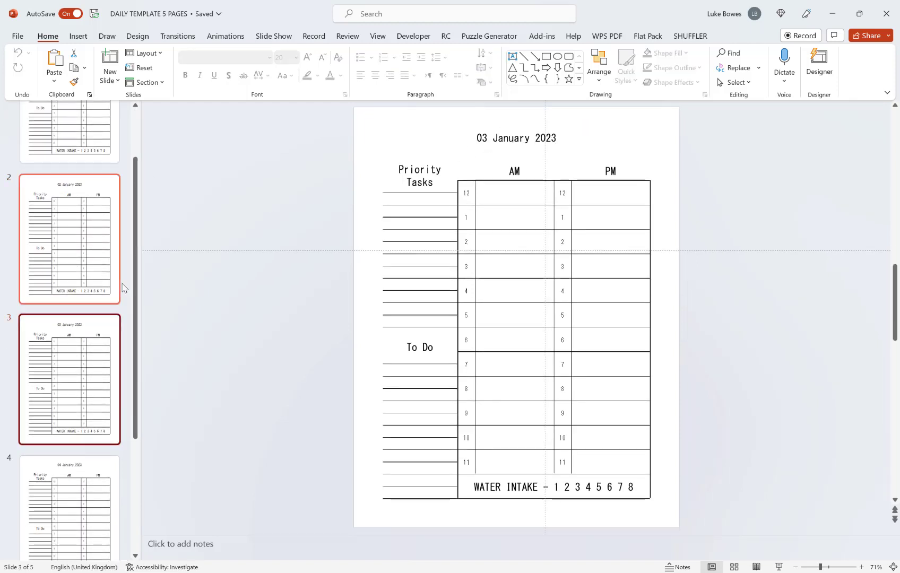
{"action": "scroll", "coordinate": [100, 315], "scroll_direction": "down", "scroll_amount": 3}
{"action": "left_click", "coordinate": [86, 354]}
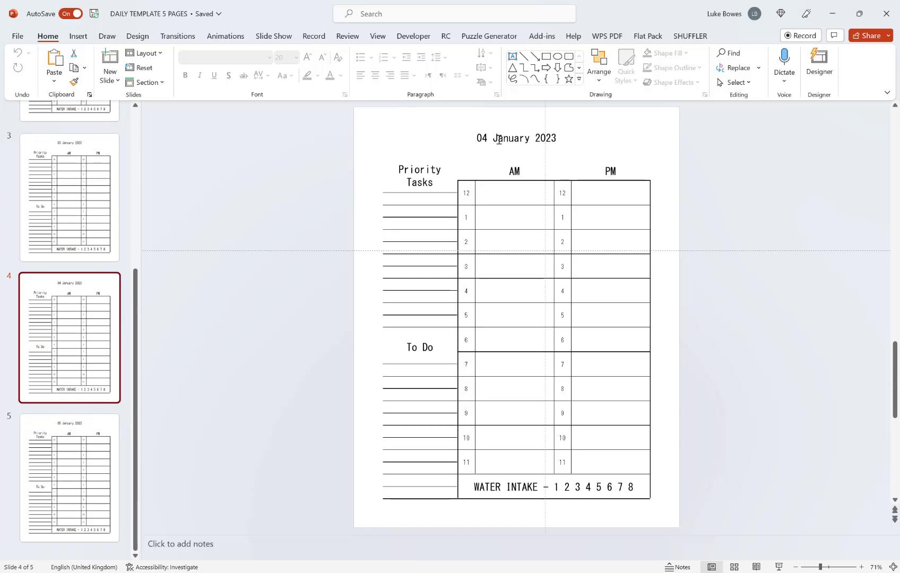
{"action": "scroll", "coordinate": [241, 233], "scroll_direction": "down", "scroll_amount": 1}
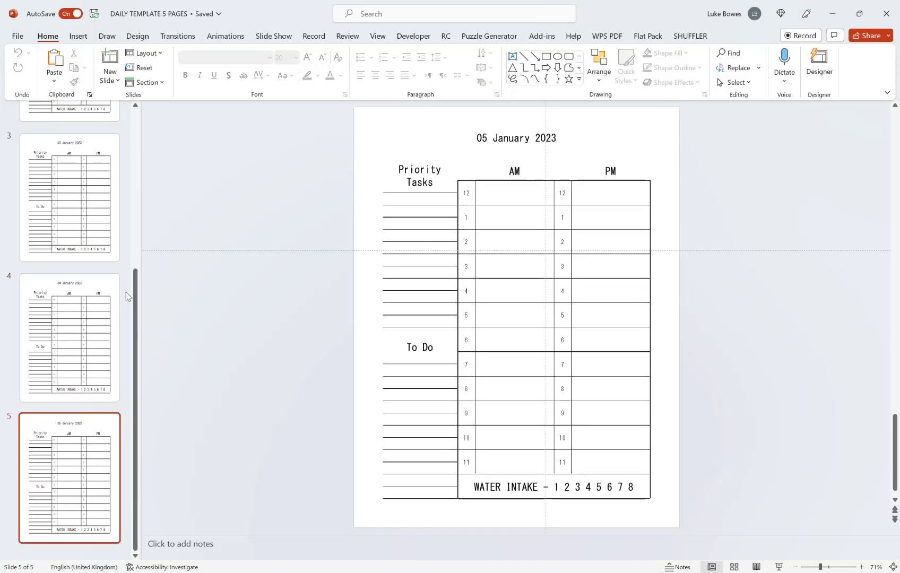
Step: Close the presentation and start the Mega Pack's Duplicate Pages option
{"action": "left_click", "coordinate": [896, 11]}
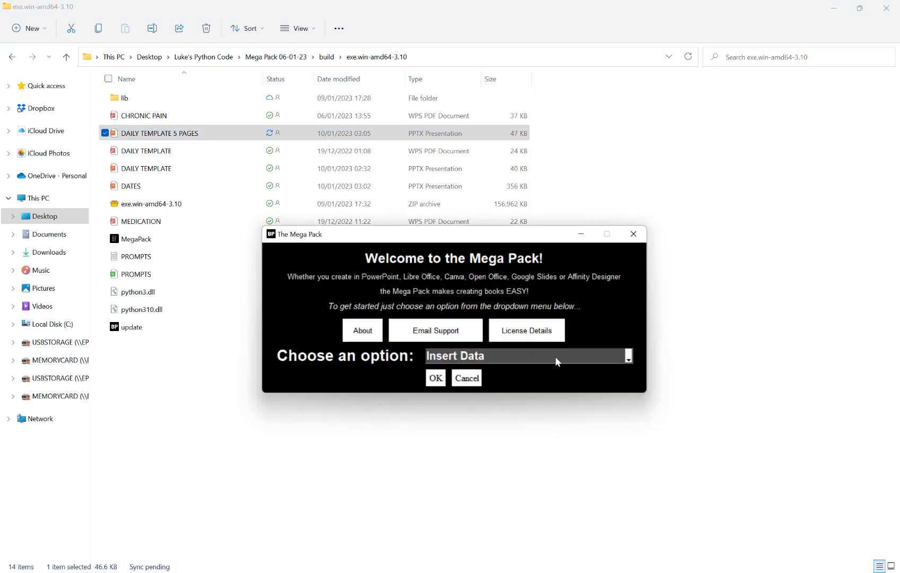
{"action": "left_click", "coordinate": [554, 357]}
{"action": "left_click", "coordinate": [548, 418]}
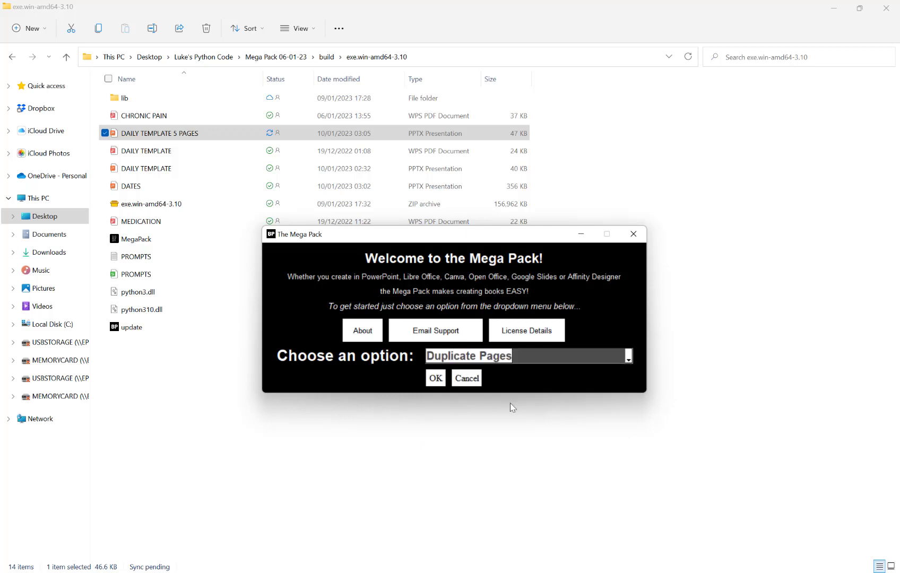
{"action": "left_click", "coordinate": [441, 380]}
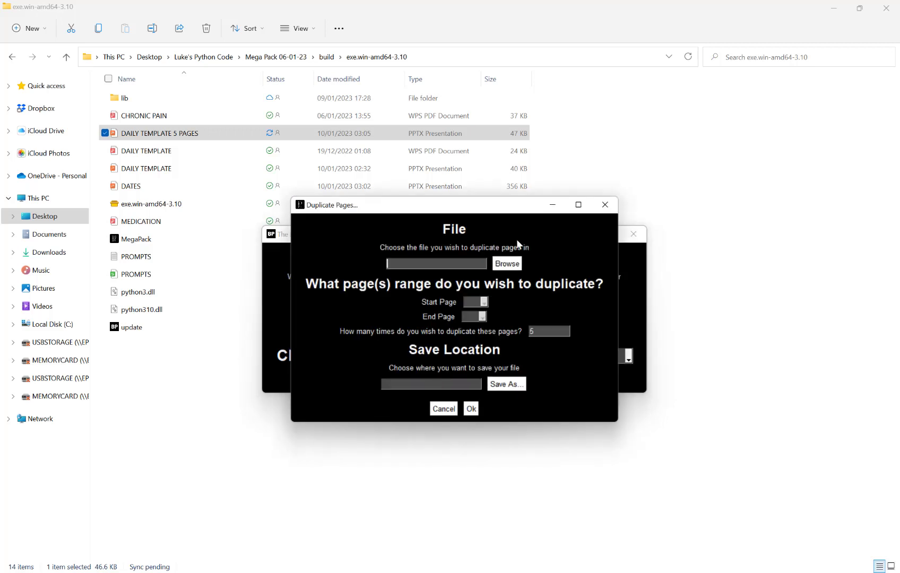
Step: Choose the DAILY TEMPLATE PDF as the file whose pages are duplicated
{"action": "left_click", "coordinate": [508, 265]}
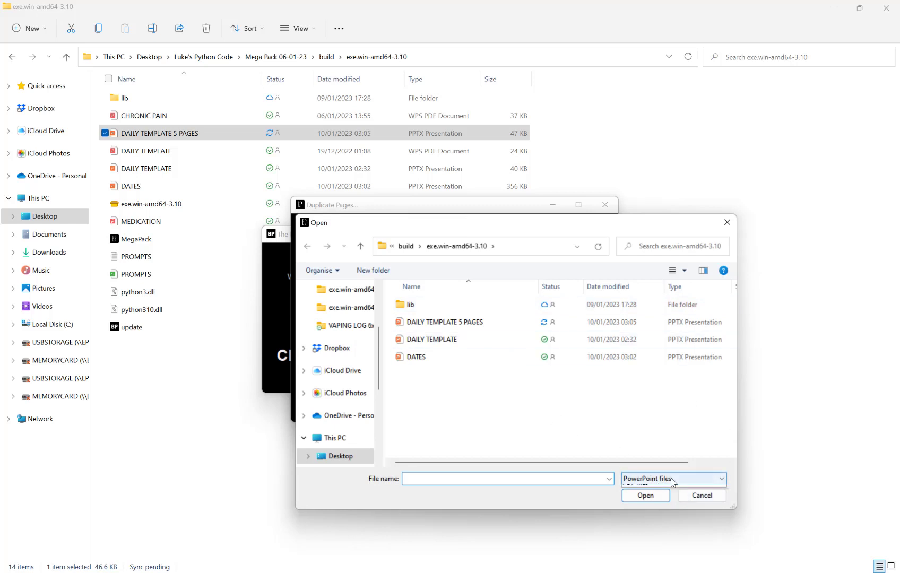
{"action": "left_click", "coordinate": [689, 478]}
{"action": "left_click", "coordinate": [658, 506]}
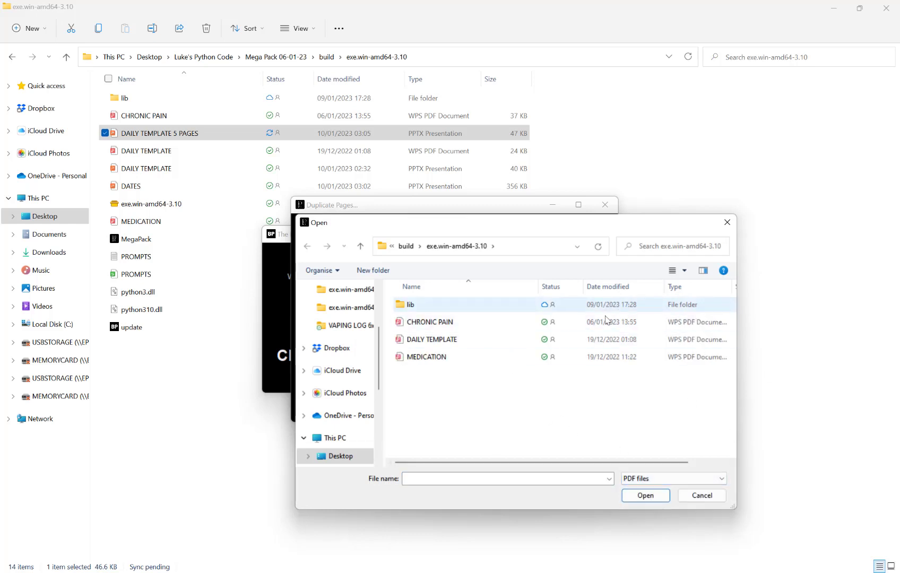
{"action": "left_click", "coordinate": [476, 345]}
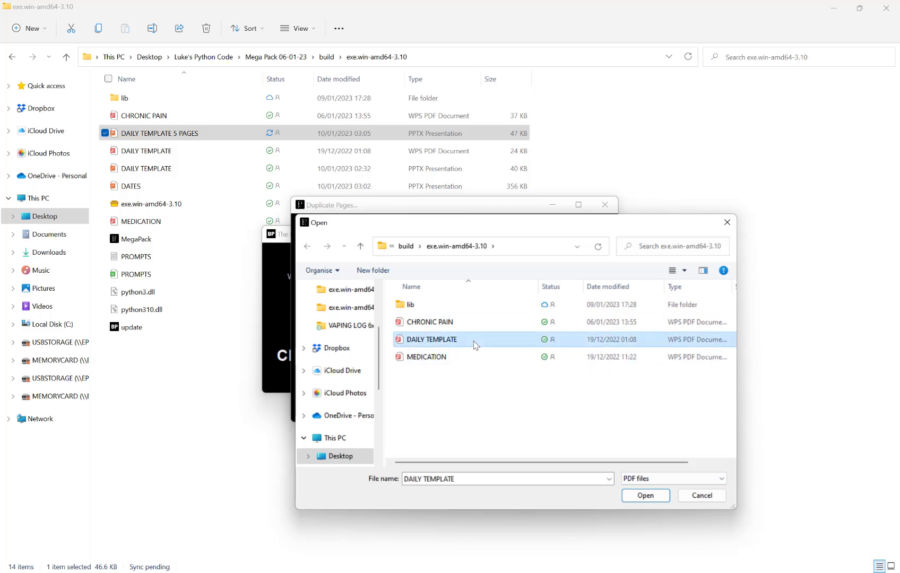
{"action": "left_click", "coordinate": [645, 495]}
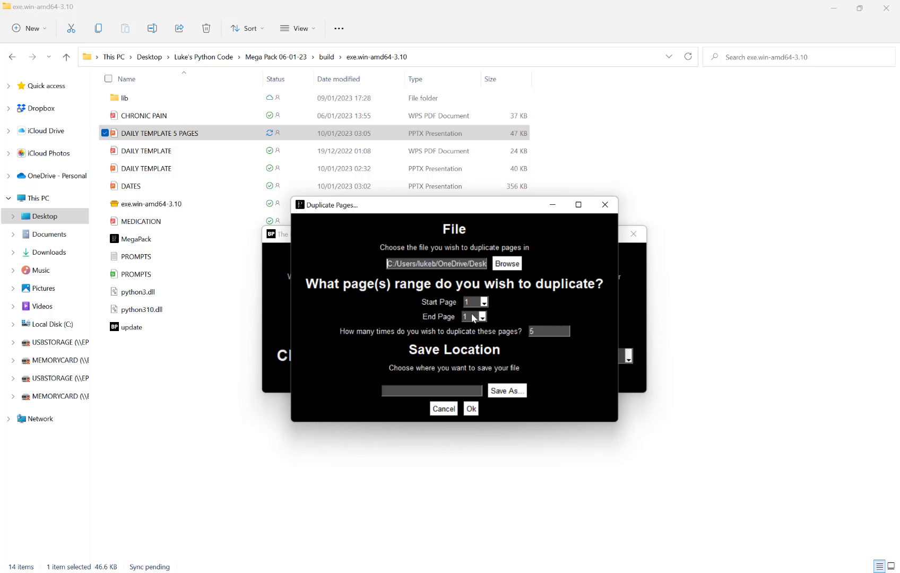
Step: Keep the page range at page 1 only and set the number of duplications to 364
{"action": "left_click", "coordinate": [472, 316]}
{"action": "left_click", "coordinate": [471, 316]}
{"action": "left_click_drag", "start_coordinate": [554, 331], "coordinate": [448, 325]}
{"action": "type", "text": "364"}
Step: Set the output PDF's name to 365 DAILY PLANNER and run the page duplication
{"action": "left_click", "coordinate": [507, 391]}
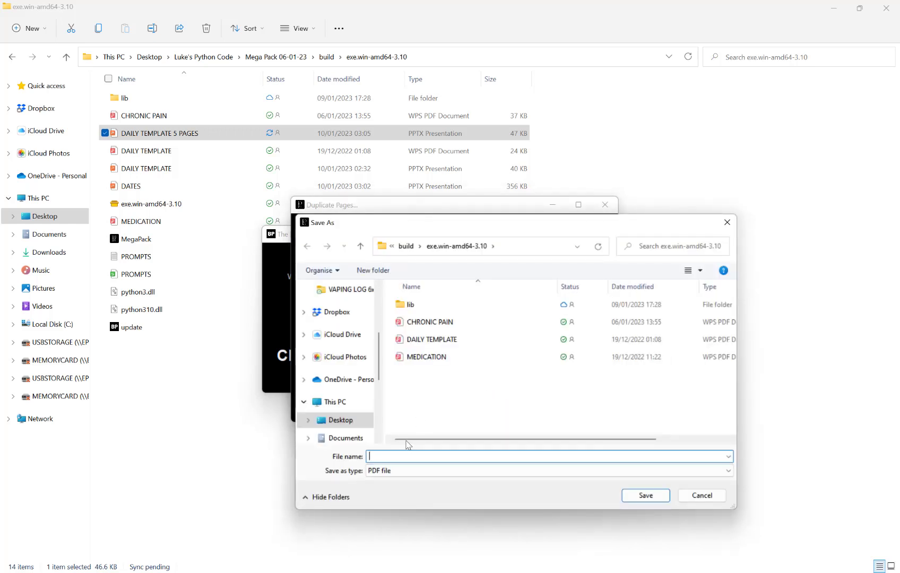
{"action": "type", "text": "35"}
{"action": "type", "text": "5 DAIL"}
{"action": "type", "text": "Y PLANNER"}
{"action": "left_click", "coordinate": [656, 495]}
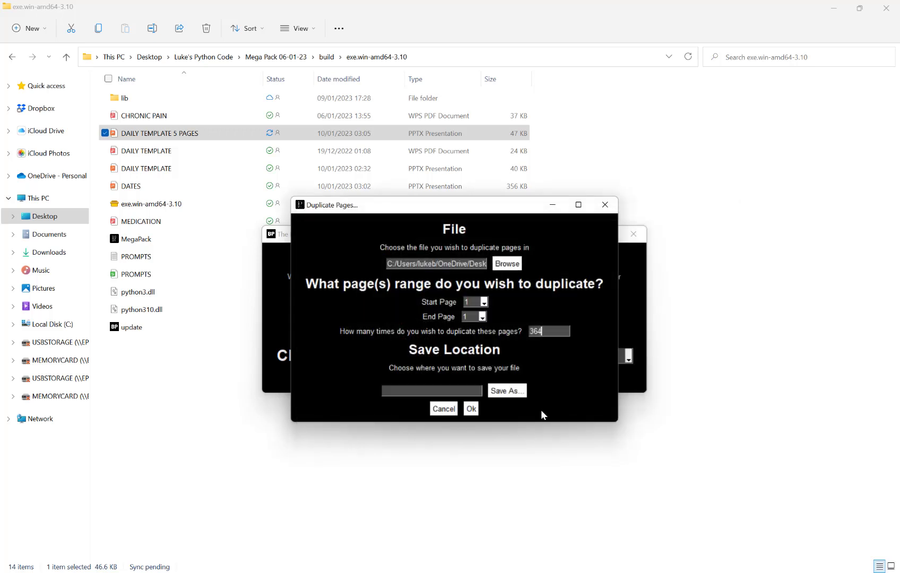
{"action": "left_click", "coordinate": [472, 409]}
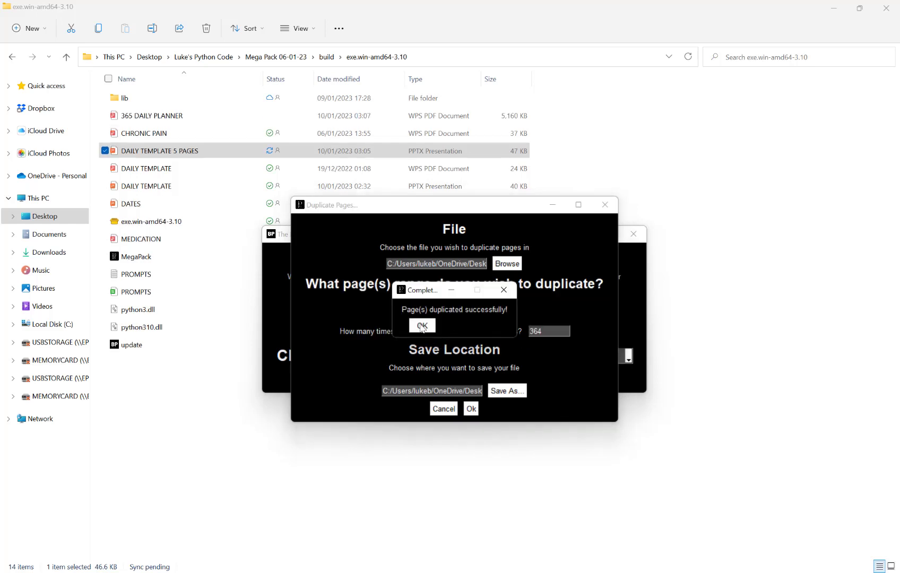
{"action": "left_click", "coordinate": [422, 325]}
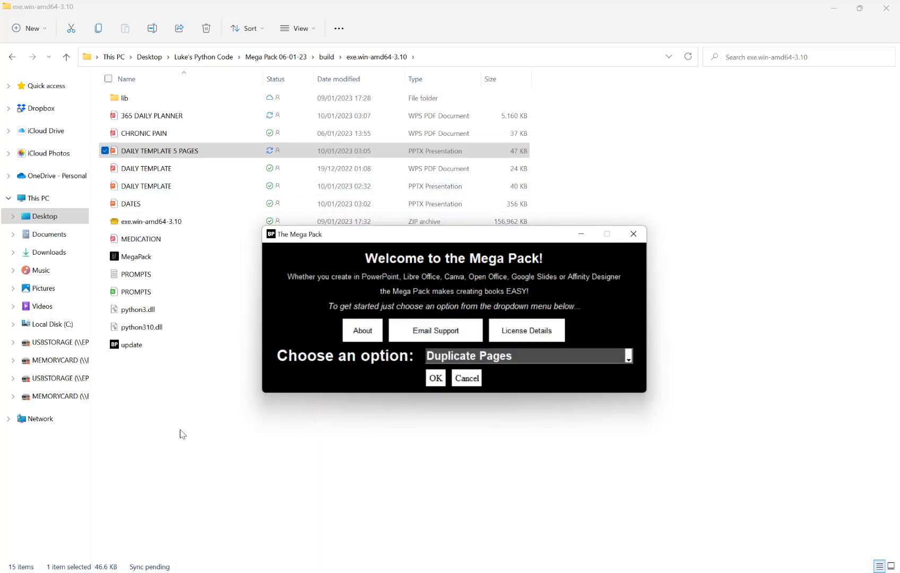
Step: Open the 365 DAILY PLANNER PDF, look through its duplicated pages, and close it
{"action": "left_click", "coordinate": [196, 433]}
{"action": "double_click", "coordinate": [154, 118]}
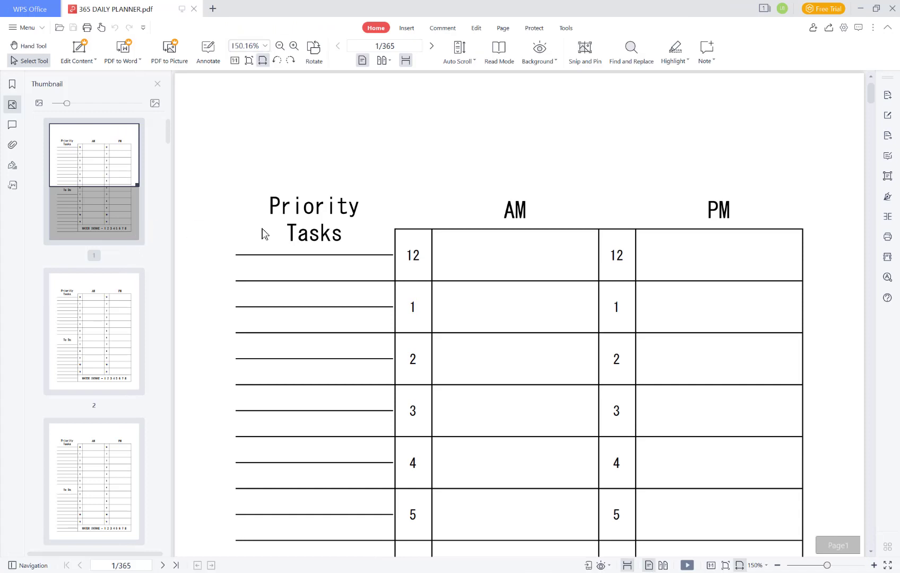
{"action": "scroll", "coordinate": [345, 210], "scroll_direction": "down", "scroll_amount": 3}
{"action": "scroll", "coordinate": [344, 207], "scroll_direction": "down", "scroll_amount": 20}
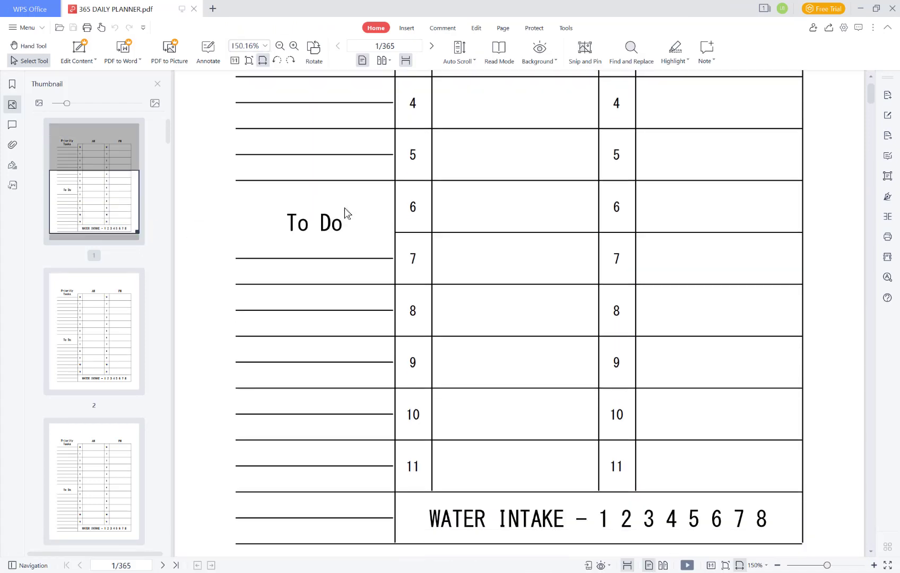
{"action": "scroll", "coordinate": [344, 212], "scroll_direction": "down", "scroll_amount": 20}
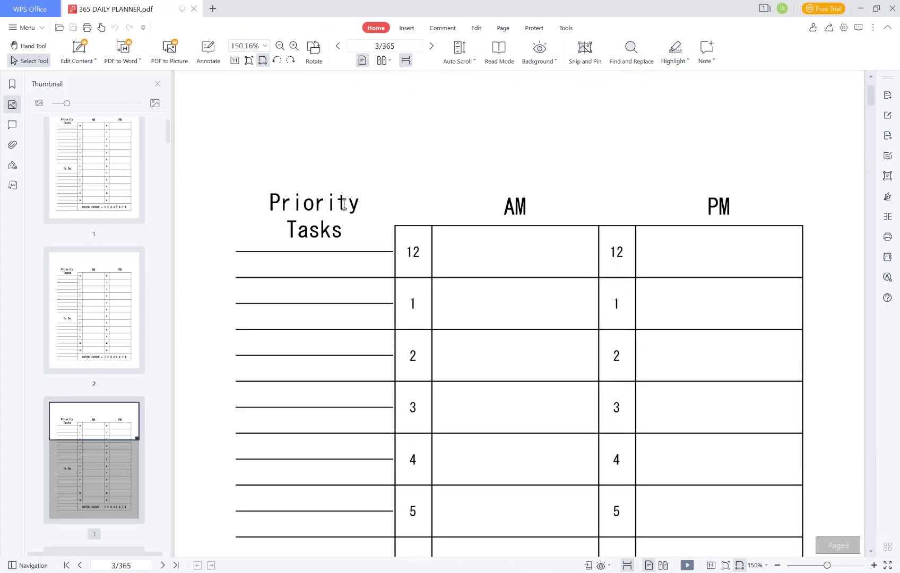
{"action": "scroll", "coordinate": [345, 212], "scroll_direction": "down", "scroll_amount": 20}
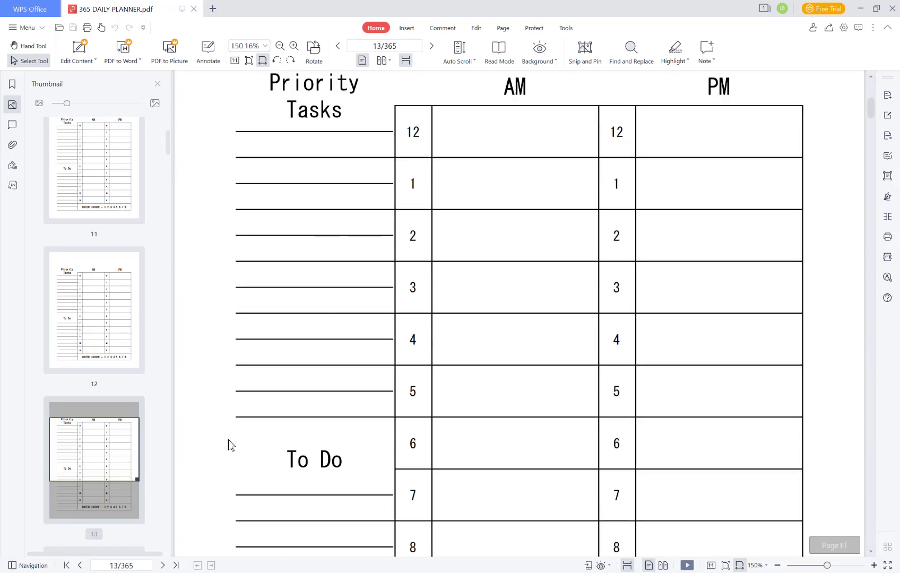
{"action": "scroll", "coordinate": [445, 300], "scroll_direction": "up", "scroll_amount": 1}
{"action": "scroll", "coordinate": [444, 300], "scroll_direction": "up", "scroll_amount": 15}
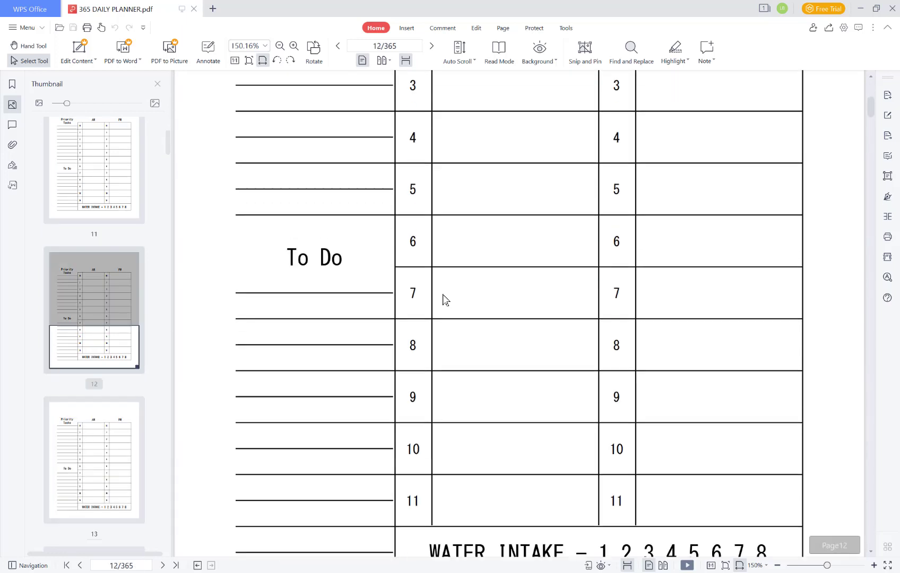
{"action": "scroll", "coordinate": [441, 303], "scroll_direction": "down", "scroll_amount": 5}
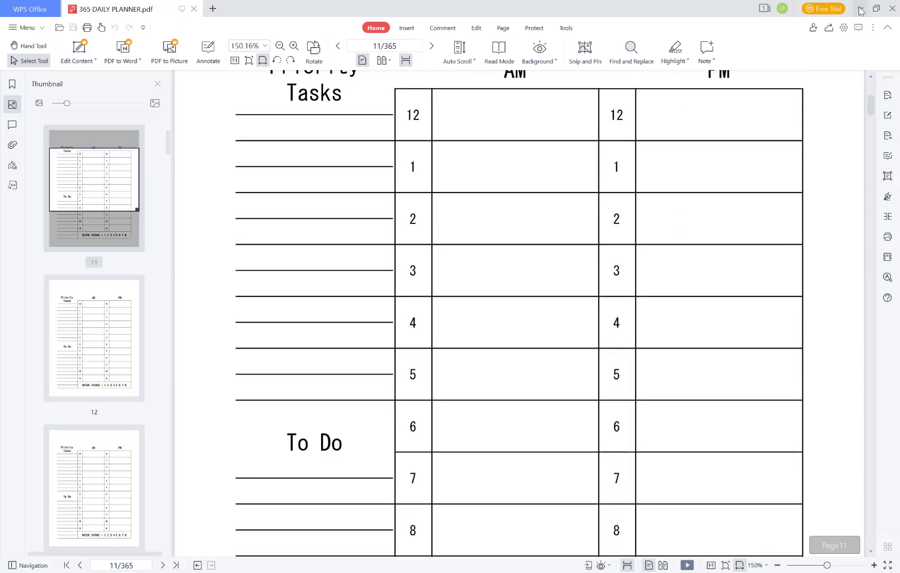
{"action": "left_click", "coordinate": [892, 14]}
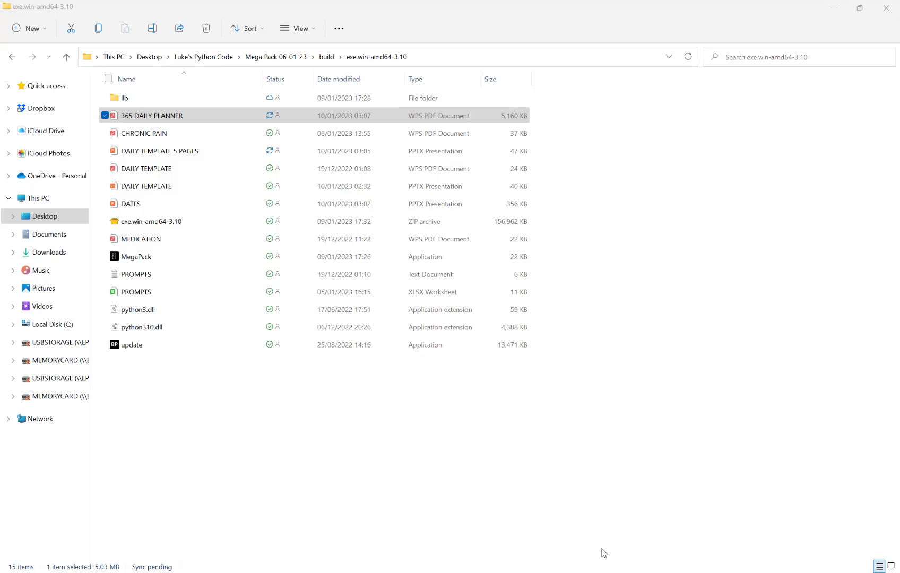
Step: Start the Mega Pack's Insert Data option for an existing file, adding the prompts to a new shape
{"action": "left_click", "coordinate": [521, 357]}
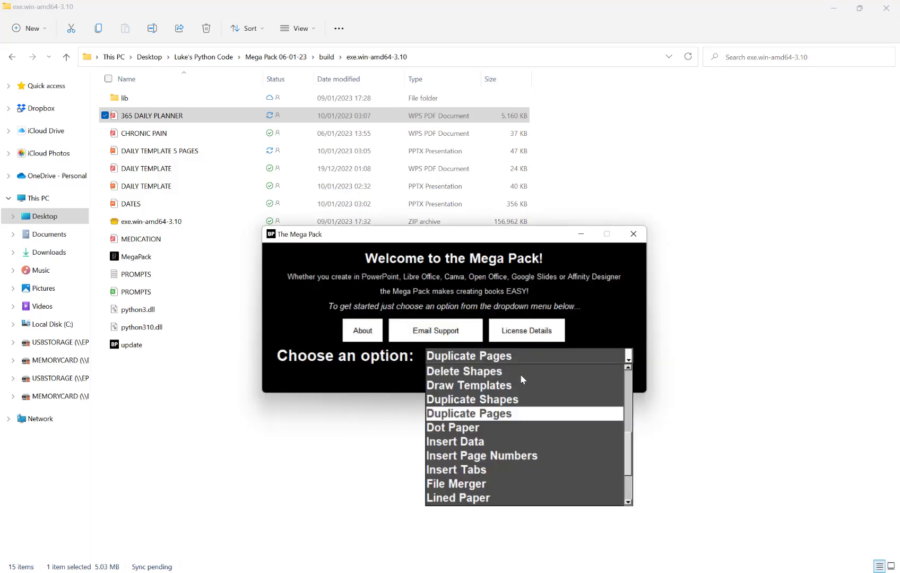
{"action": "left_click", "coordinate": [490, 445]}
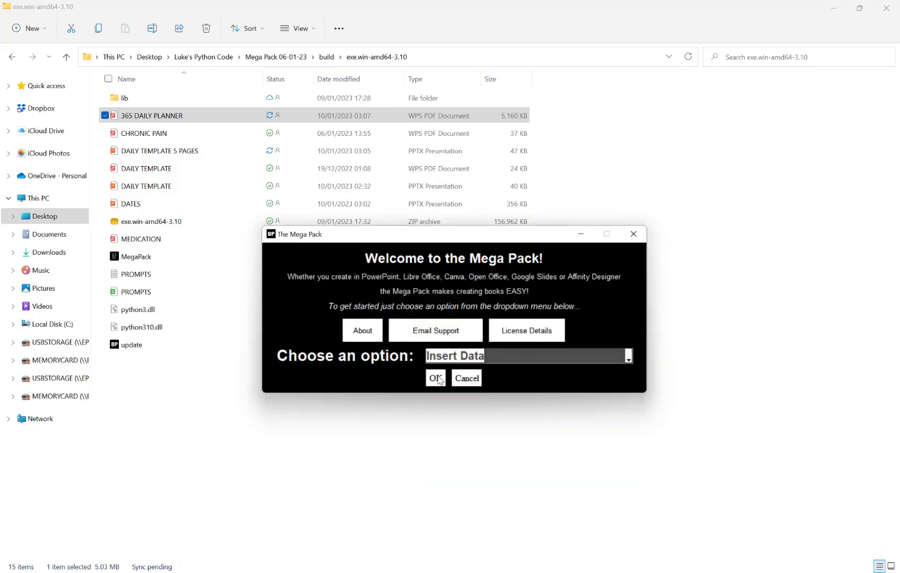
{"action": "left_click", "coordinate": [436, 378]}
{"action": "left_click", "coordinate": [471, 320]}
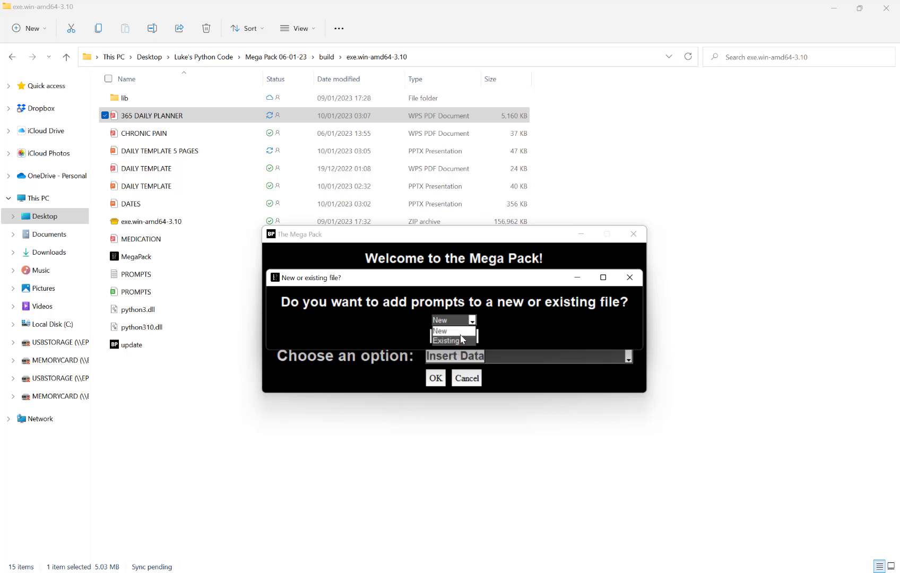
{"action": "left_click", "coordinate": [468, 333]}
{"action": "left_click", "coordinate": [469, 337]}
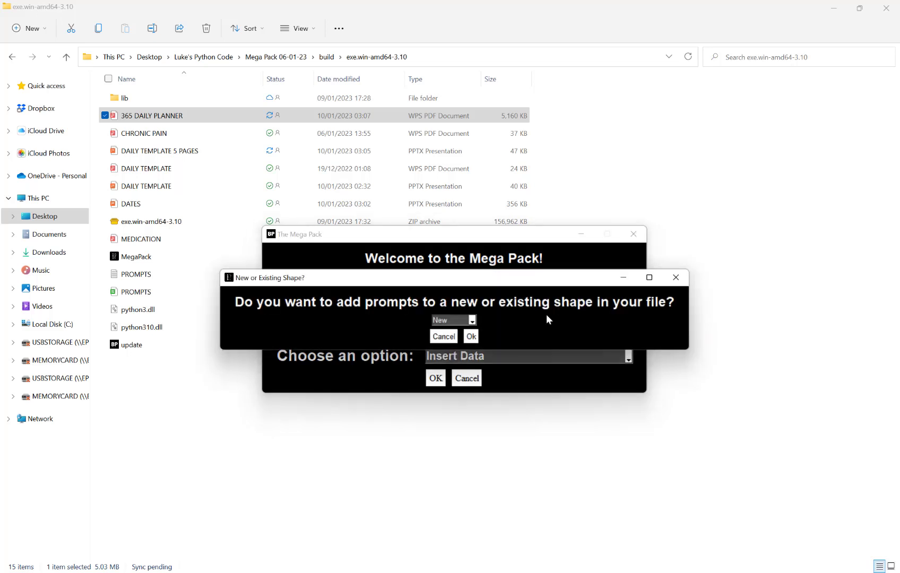
{"action": "left_click", "coordinate": [472, 338]}
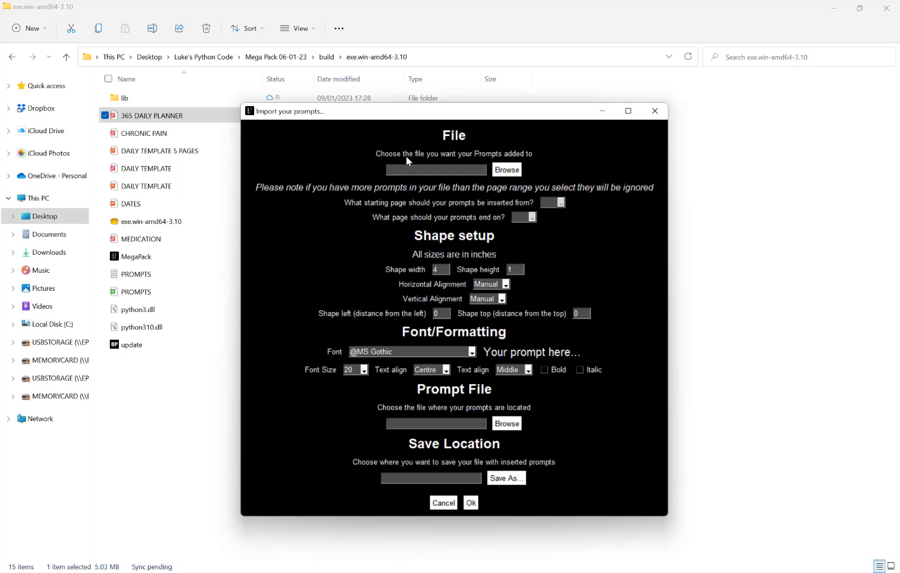
Step: Choose the 365 DAILY PLANNER PDF as the file that receives the prompts
{"action": "left_click", "coordinate": [512, 172]}
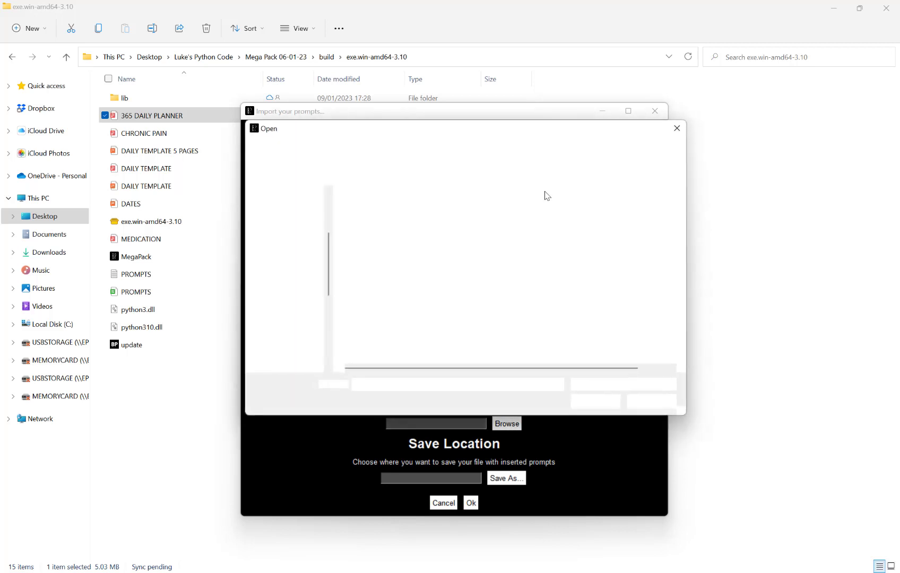
{"action": "left_click", "coordinate": [600, 386]}
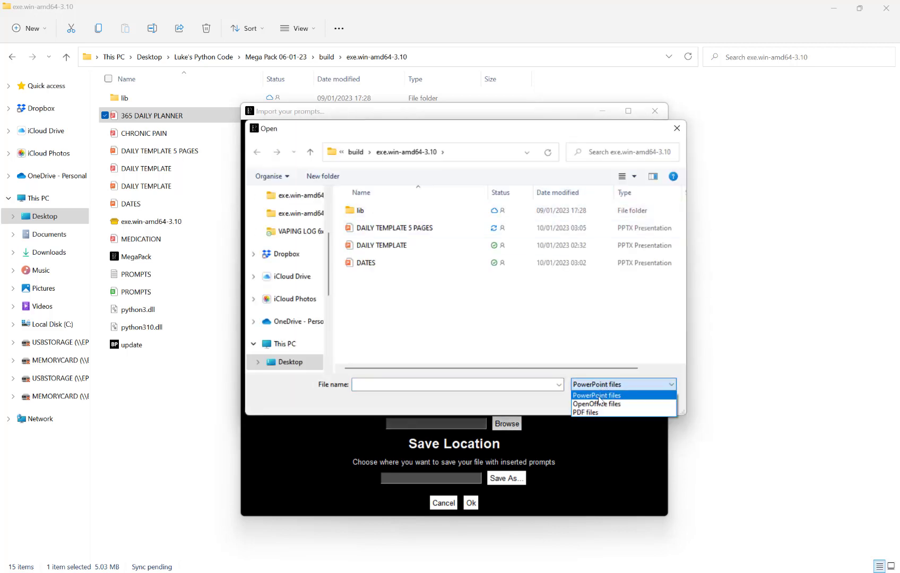
{"action": "left_click", "coordinate": [595, 412]}
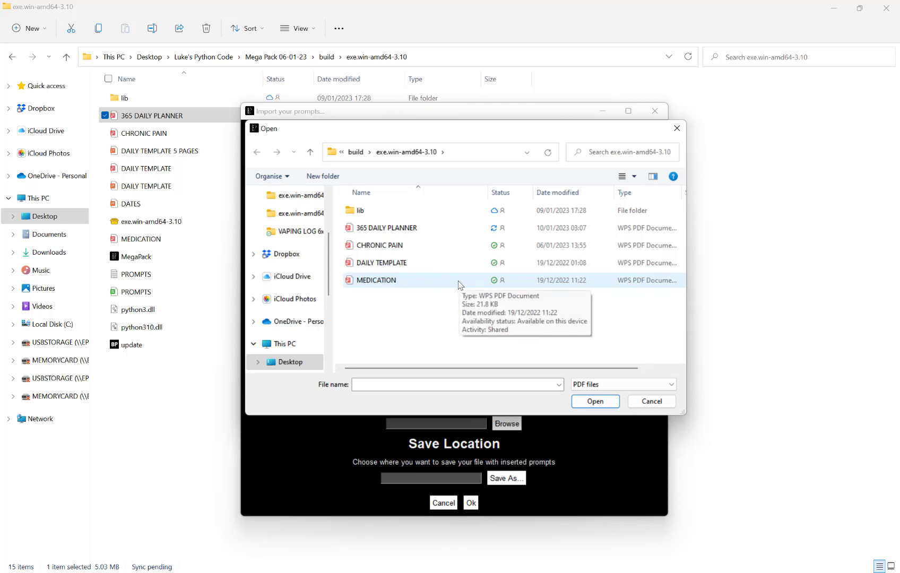
{"action": "left_click", "coordinate": [416, 232]}
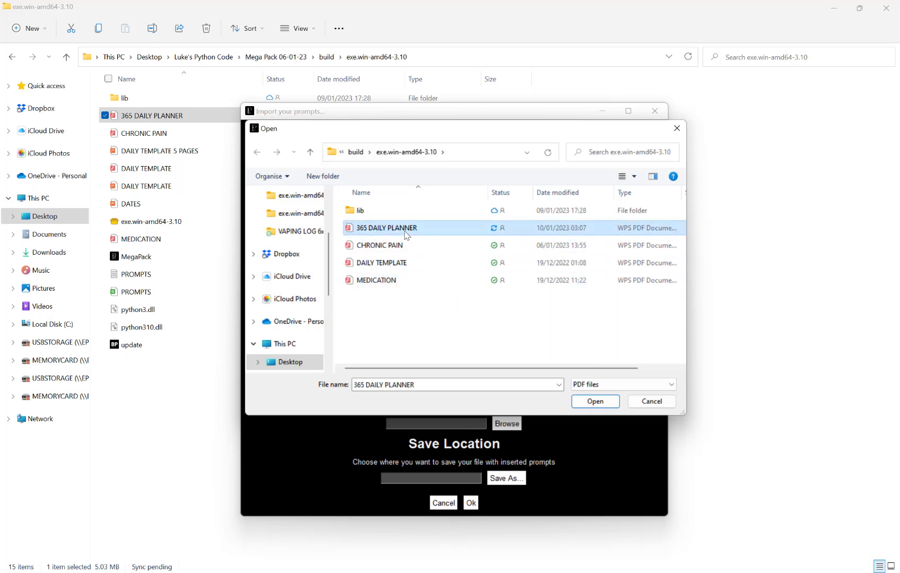
{"action": "left_click", "coordinate": [591, 398]}
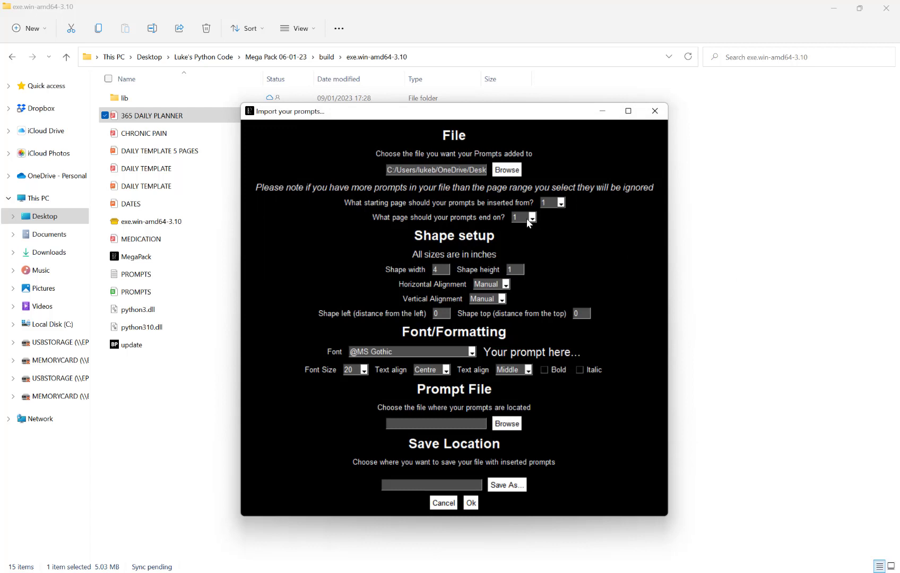
Step: Set the page on which the prompts end to 365
{"action": "left_click", "coordinate": [531, 218]}
{"action": "left_click_drag", "start_coordinate": [532, 230], "coordinate": [533, 313]}
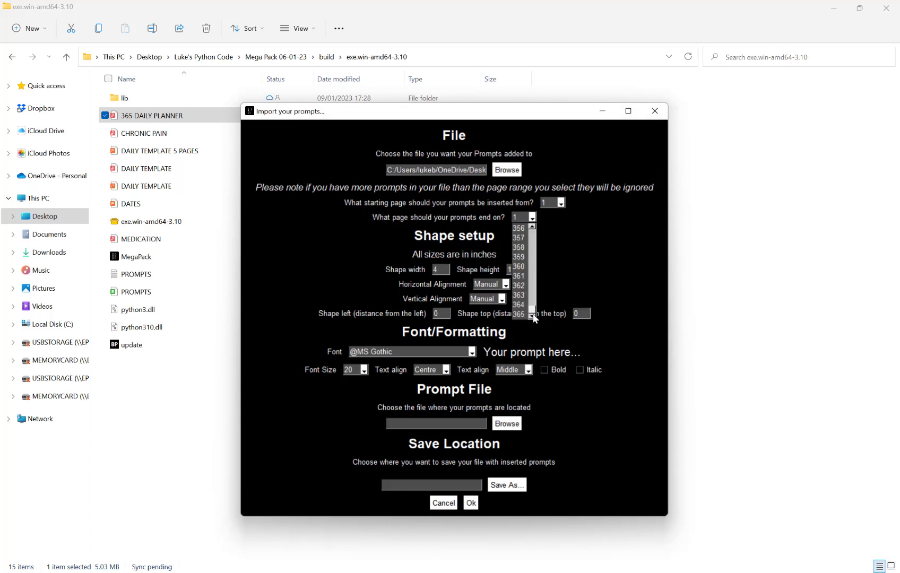
{"action": "left_click", "coordinate": [519, 314]}
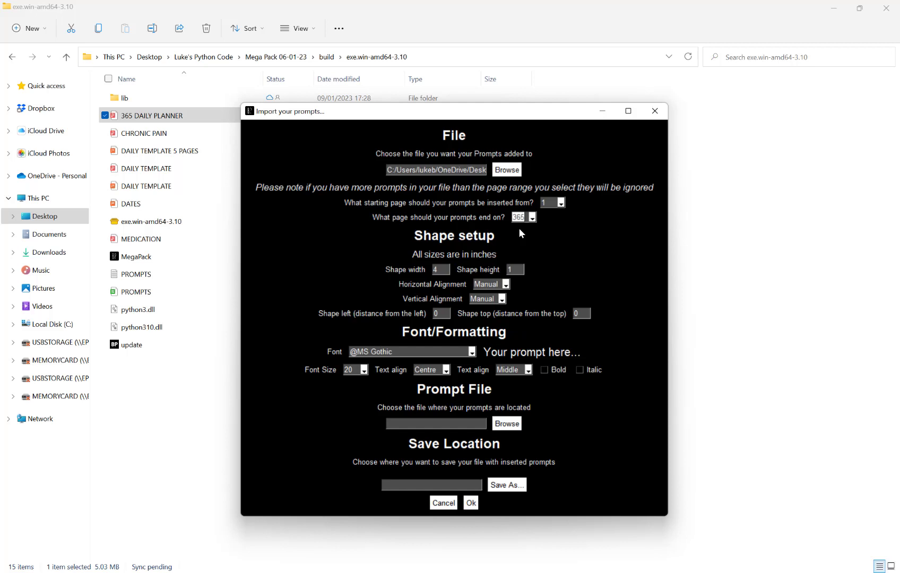
Step: Align the prompt shape to Centre horizontally and Top vertically, and set its width to 6 inches
{"action": "left_click", "coordinate": [496, 285]}
{"action": "left_click", "coordinate": [499, 300]}
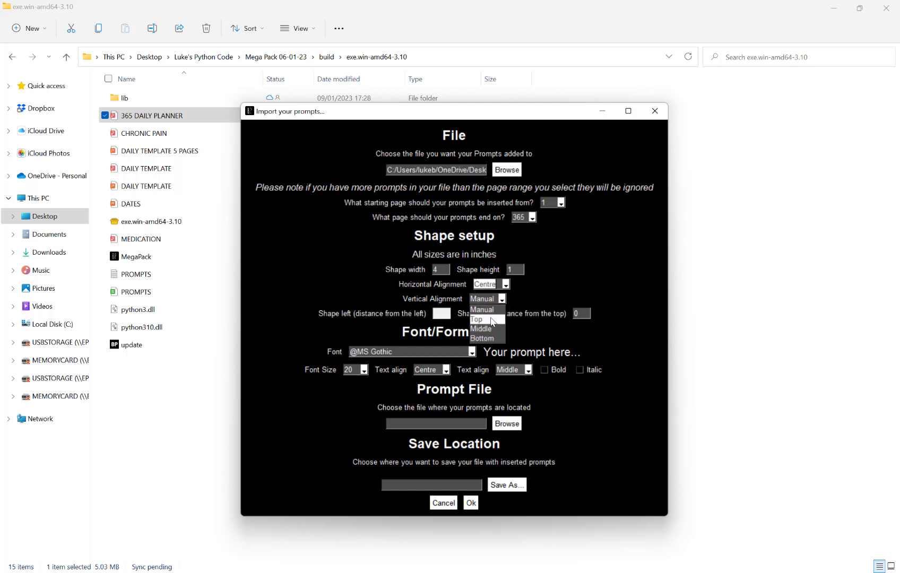
{"action": "left_click", "coordinate": [491, 320]}
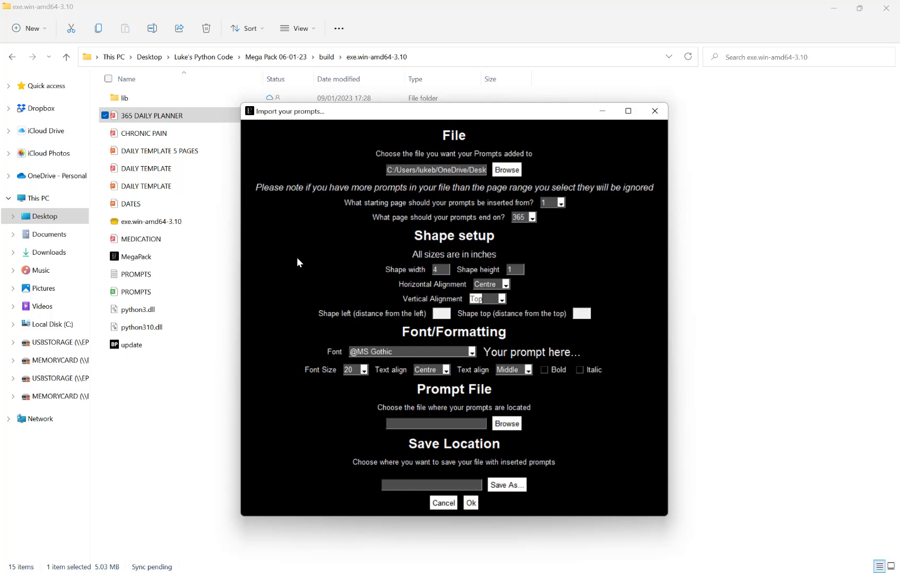
{"action": "left_click", "coordinate": [442, 271]}
{"action": "type", "text": "6"}
Step: Set the prompt font to Arial Greek
{"action": "left_click", "coordinate": [426, 353]}
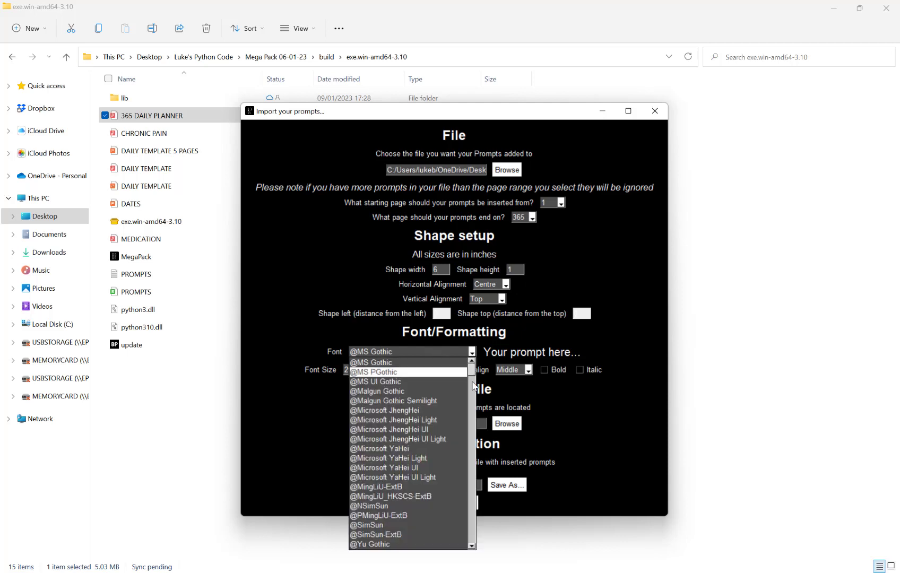
{"action": "left_click_drag", "start_coordinate": [473, 375], "coordinate": [472, 386]}
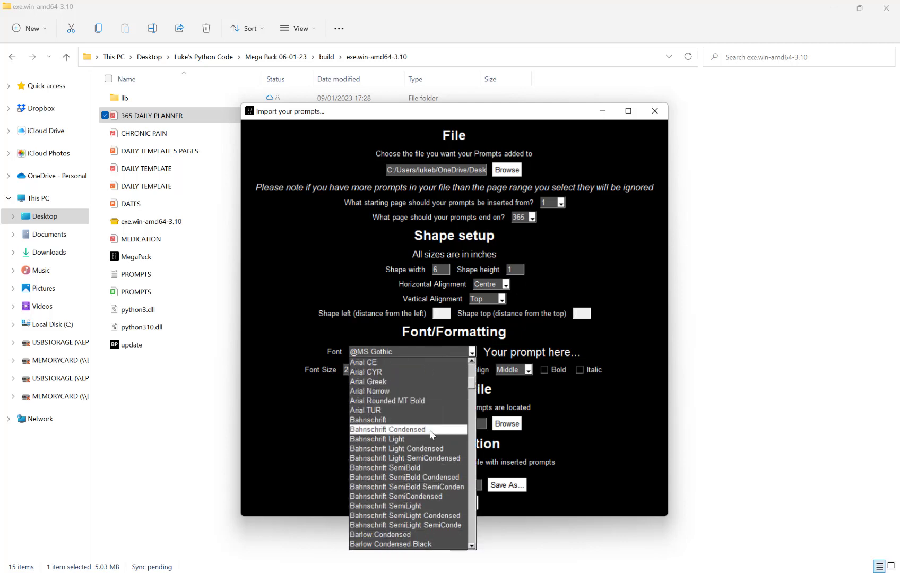
{"action": "left_click", "coordinate": [440, 382]}
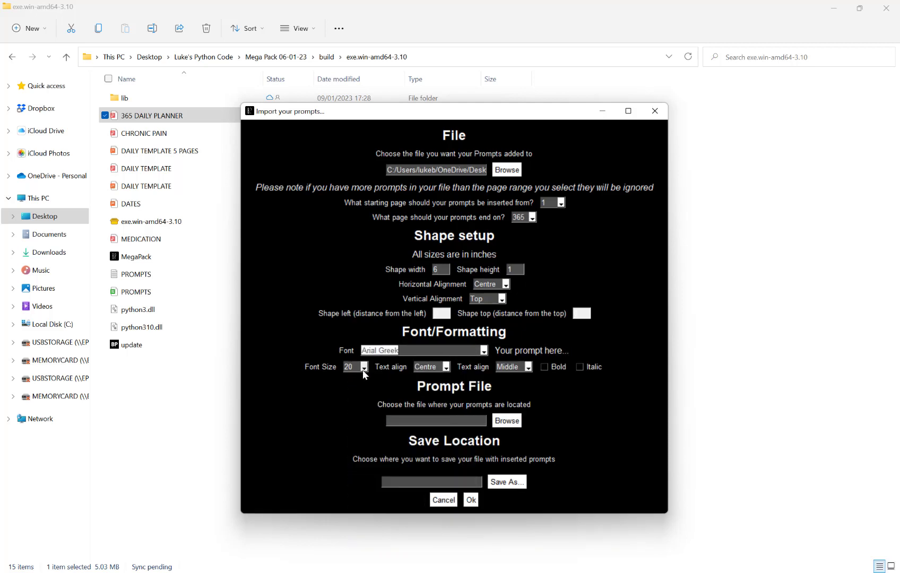
Step: Make the prompt text bold with Centre and Middle alignment, and choose the PROMPTS text file as the prompt source
{"action": "left_click", "coordinate": [428, 371]}
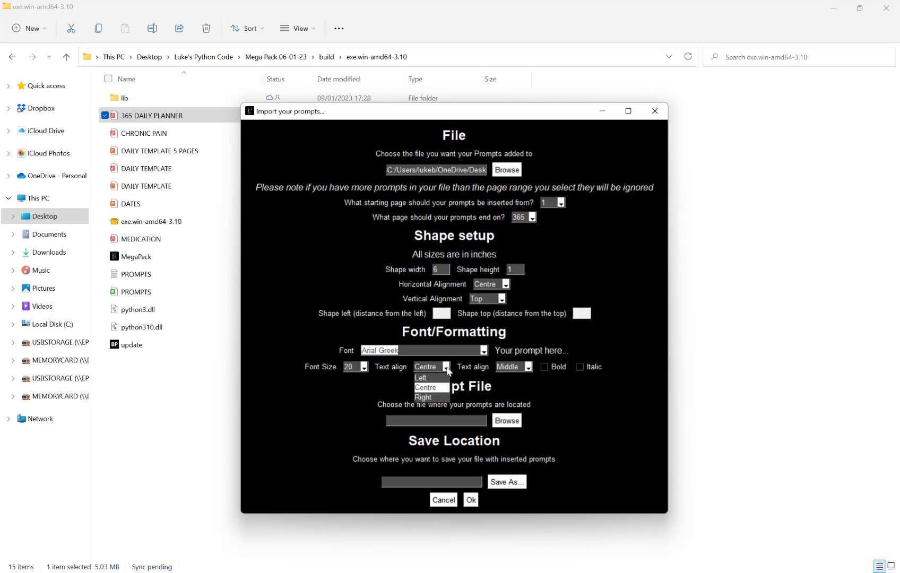
{"action": "left_click", "coordinate": [524, 369]}
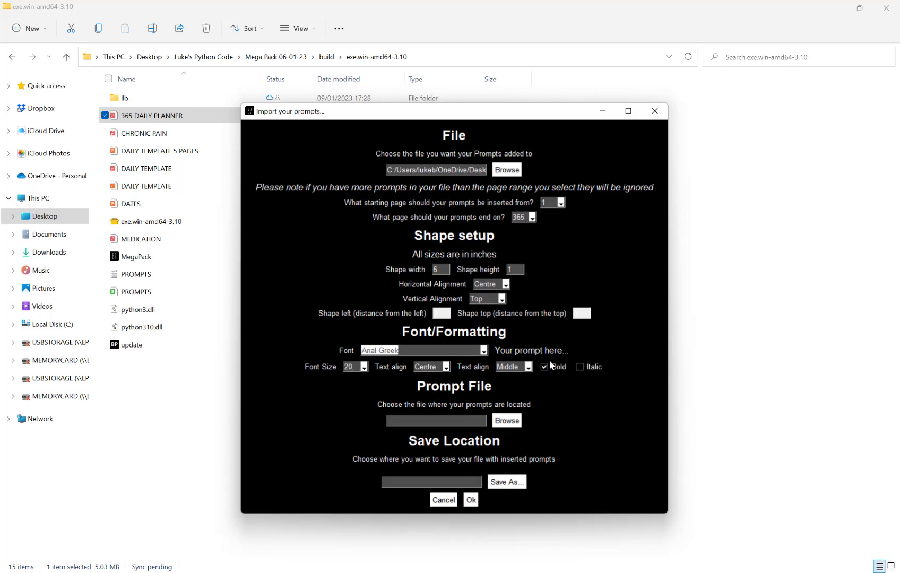
{"action": "left_click", "coordinate": [506, 422]}
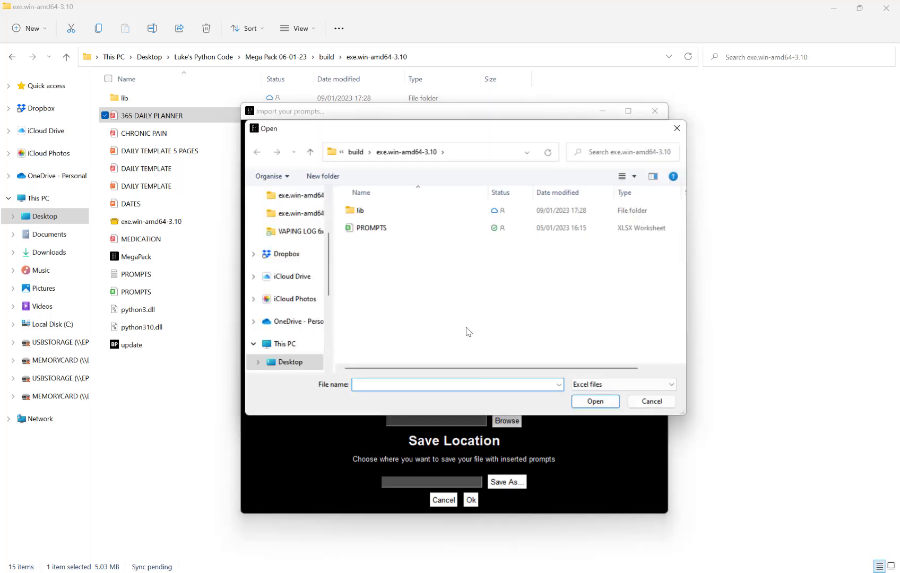
{"action": "left_click", "coordinate": [589, 384]}
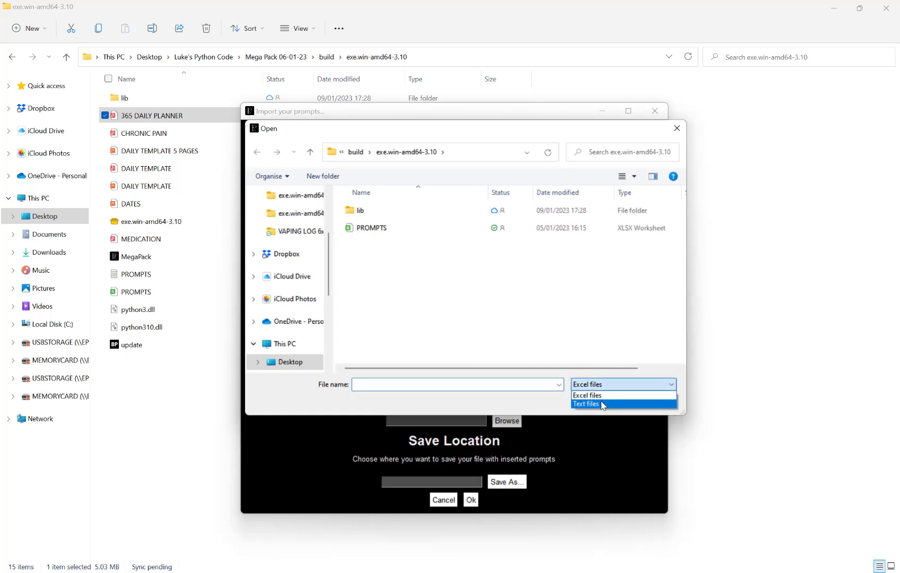
{"action": "left_click", "coordinate": [601, 404]}
{"action": "left_click", "coordinate": [395, 229]}
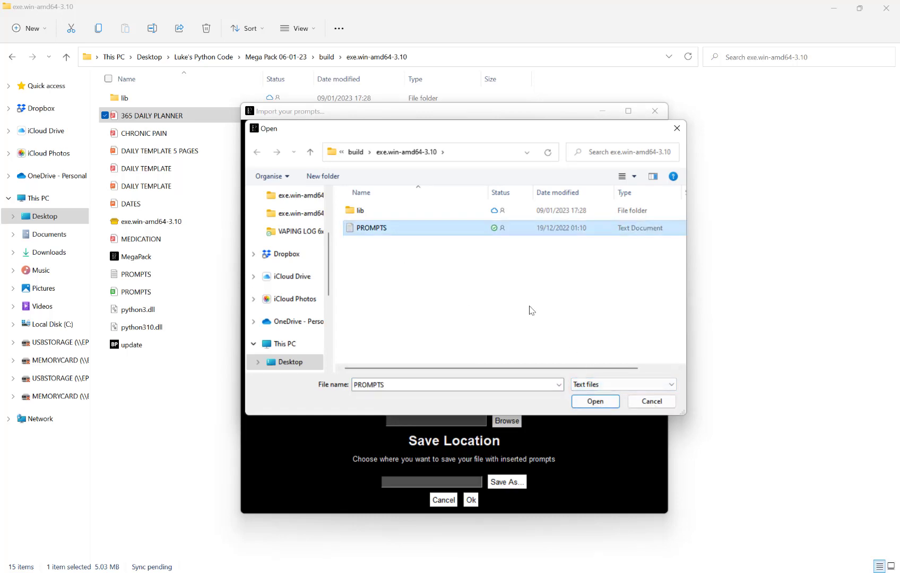
{"action": "left_click", "coordinate": [595, 399]}
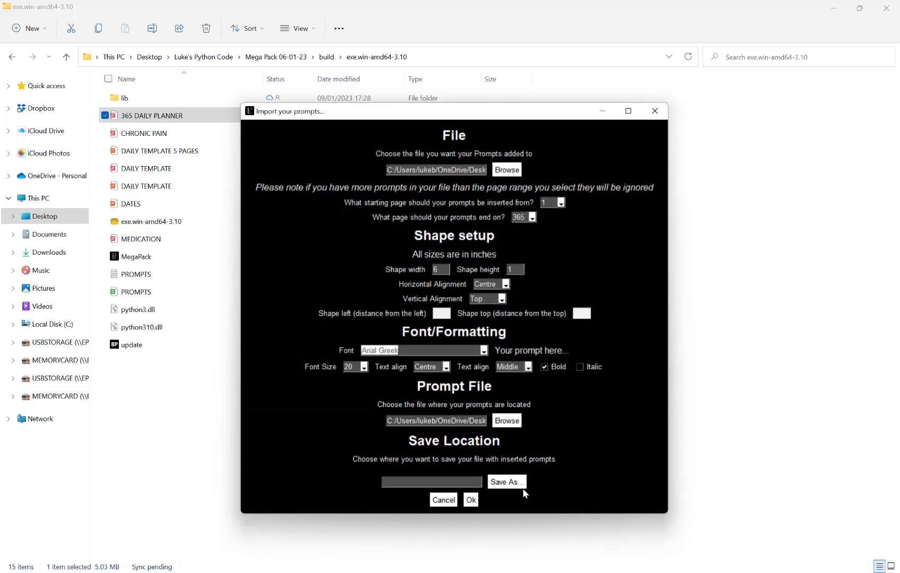
Step: Set the output PDF's name to 365 DAILY PLANNER COMPLETED and run the prompt import
{"action": "left_click", "coordinate": [504, 481]}
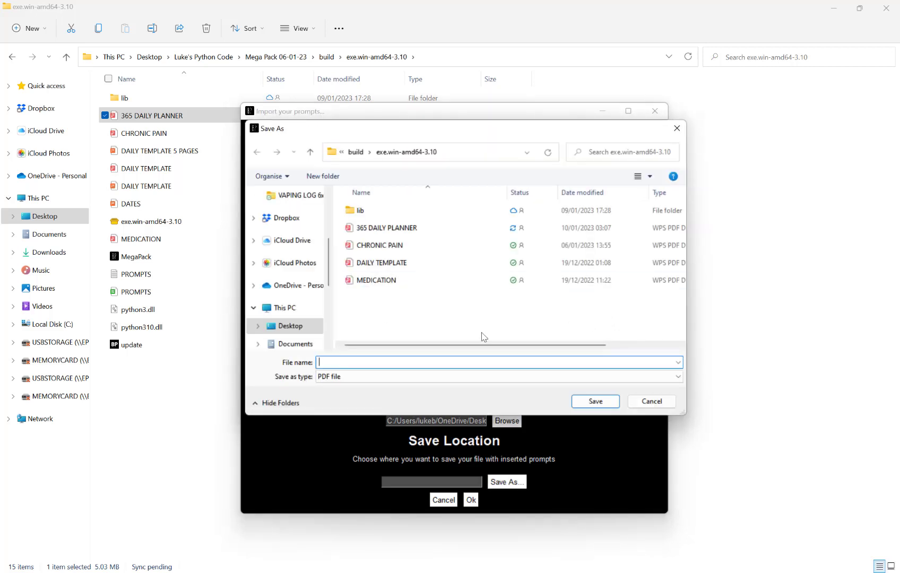
{"action": "left_click", "coordinate": [414, 228]}
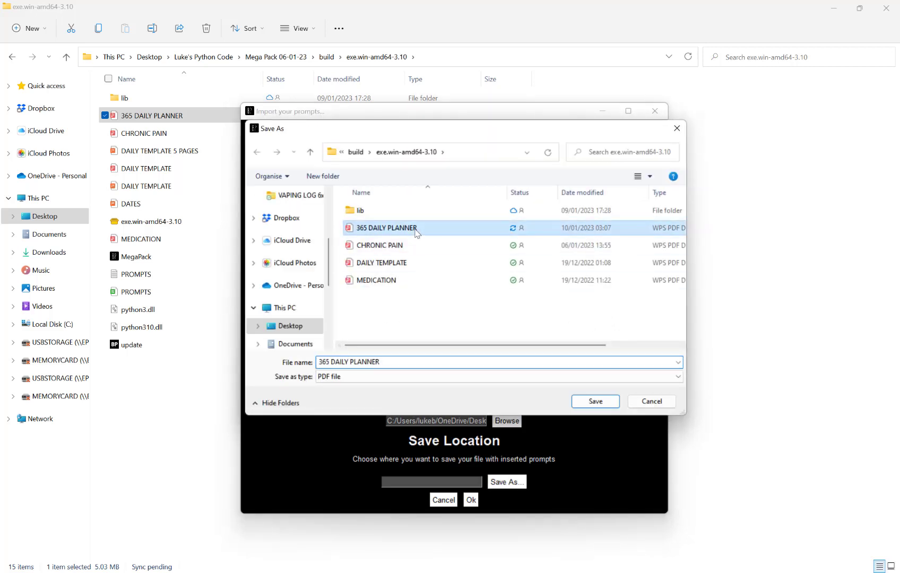
{"action": "left_click", "coordinate": [419, 362]}
{"action": "left_click", "coordinate": [424, 361]}
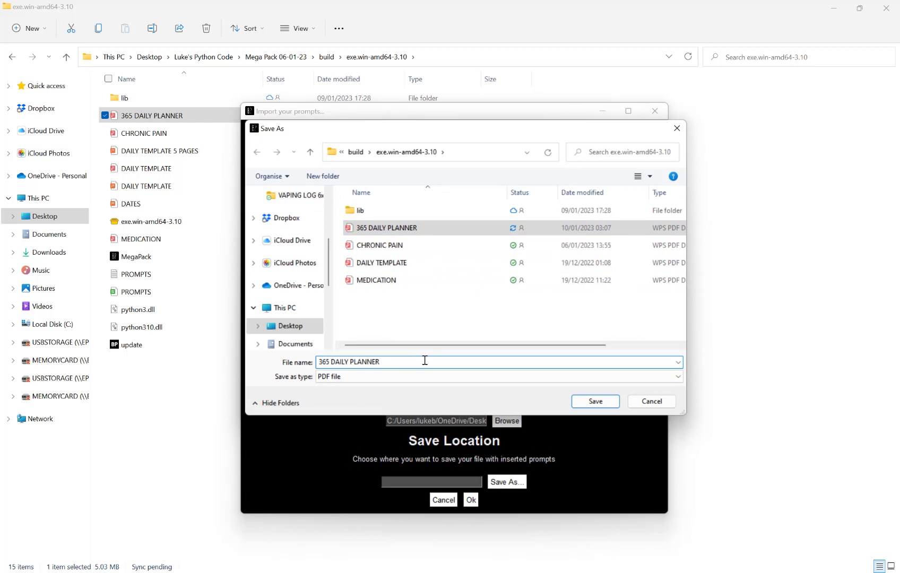
{"action": "type", "text": "COMPLATED"}
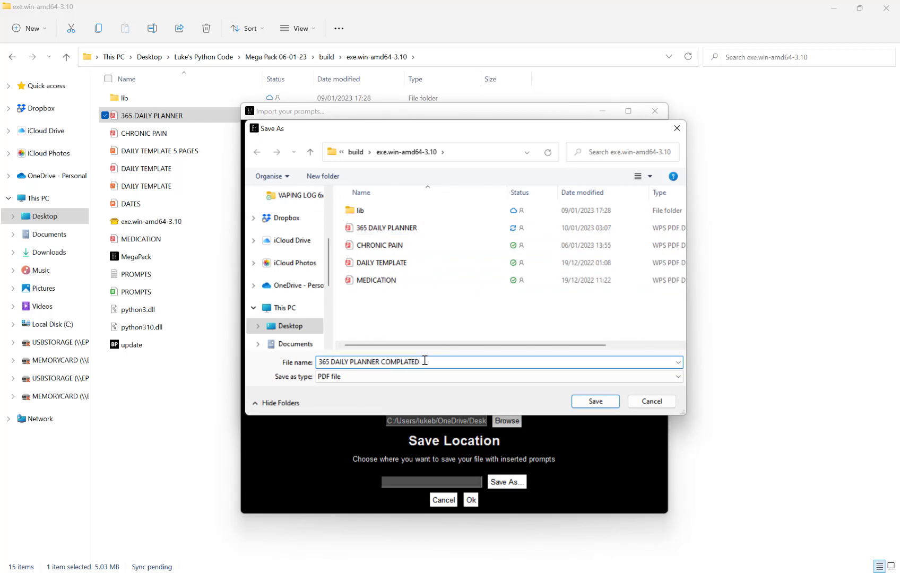
{"action": "key", "text": "BackSpace"}
{"action": "key", "text": "BackSpace"}
{"action": "type", "text": "TED"}
{"action": "left_click", "coordinate": [595, 401]}
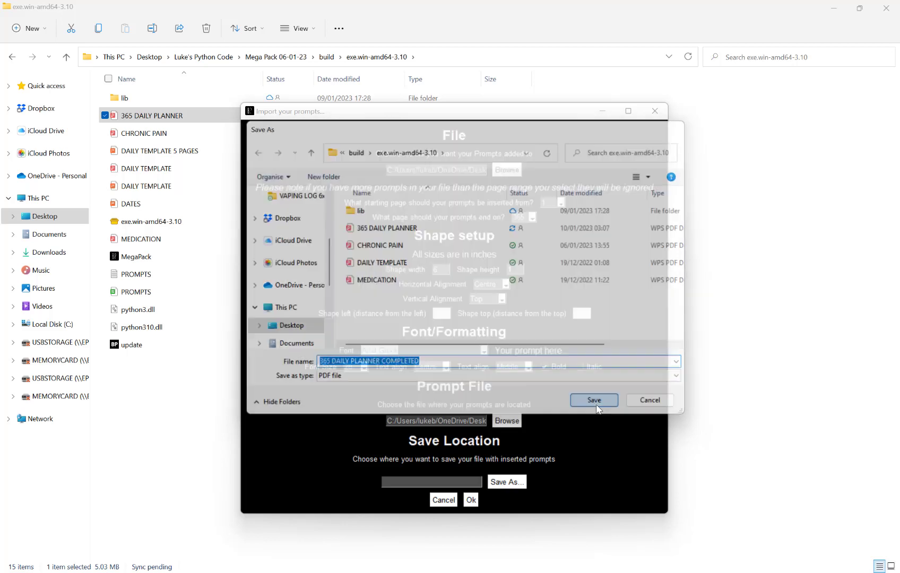
{"action": "left_click", "coordinate": [472, 501]}
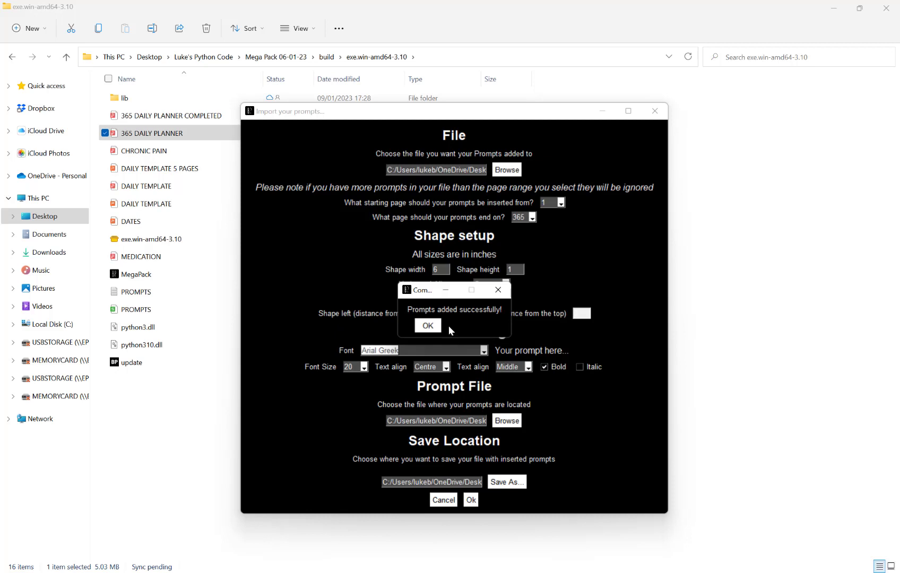
{"action": "left_click", "coordinate": [432, 327]}
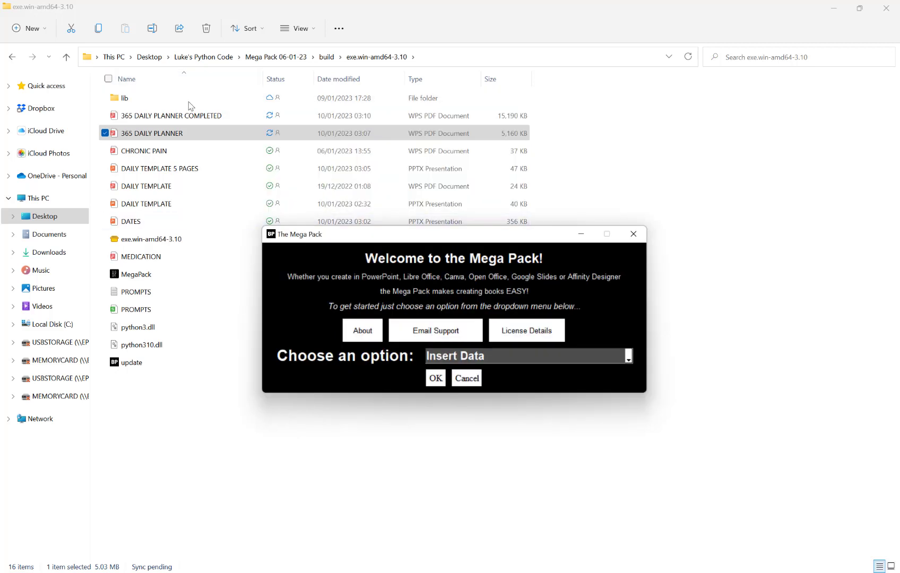
Step: Open the 365 DAILY PLANNER COMPLETED PDF and check the date headings on its first pages and its last page
{"action": "left_click", "coordinate": [191, 119]}
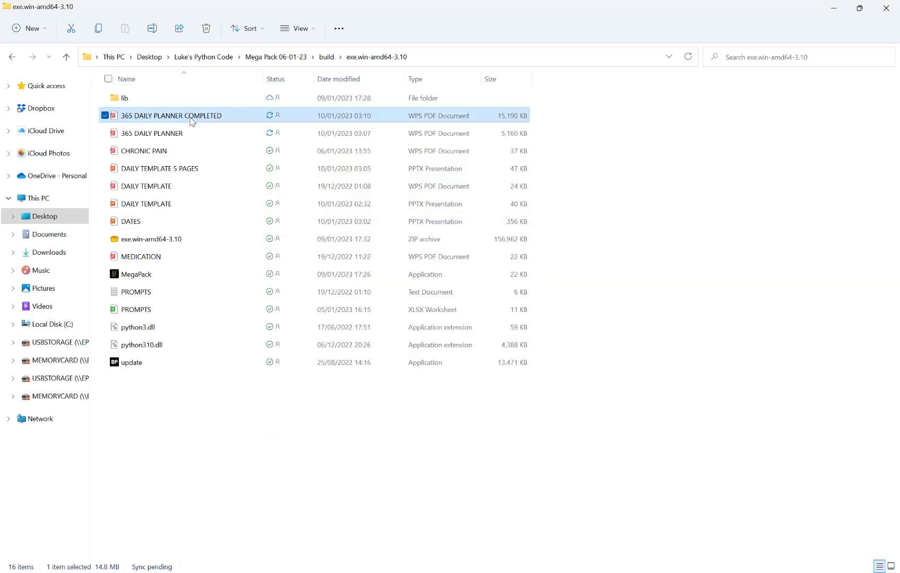
{"action": "double_click", "coordinate": [192, 118]}
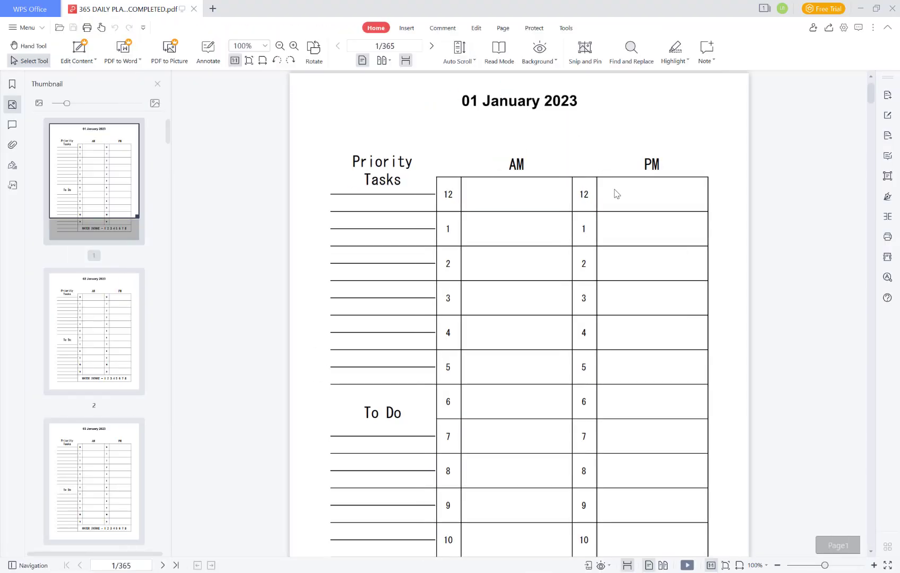
{"action": "left_click", "coordinate": [107, 288]}
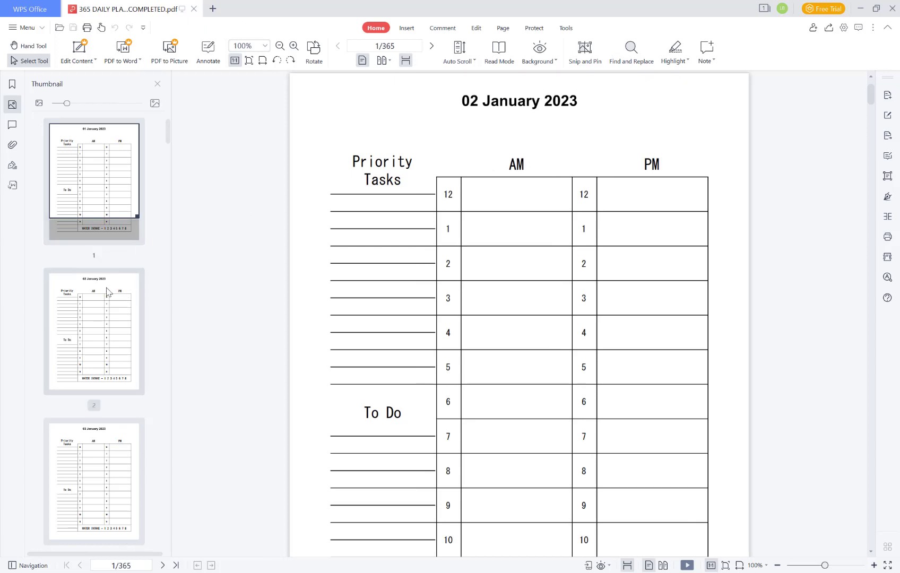
{"action": "left_click", "coordinate": [96, 444]}
{"action": "left_click_drag", "start_coordinate": [167, 133], "coordinate": [161, 546]}
{"action": "left_click", "coordinate": [102, 473]}
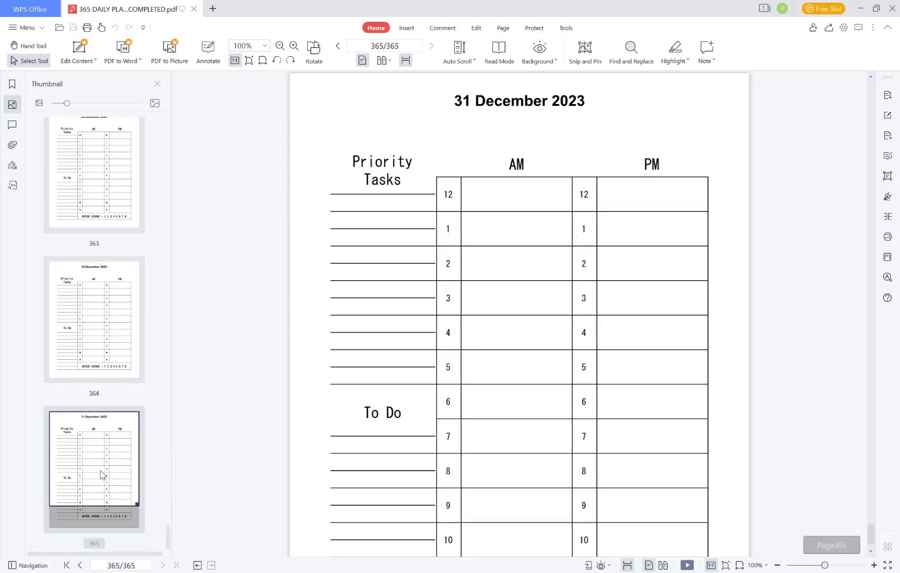